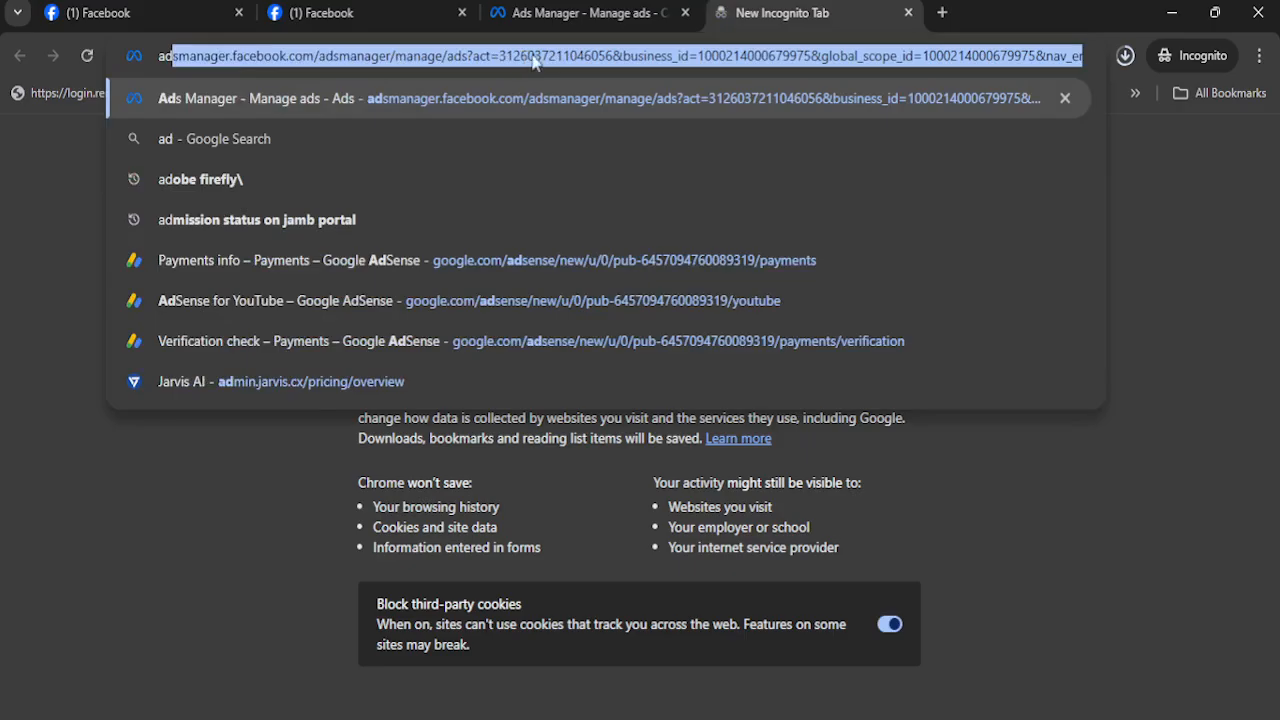
# Trim the suggested web address to adsmanager.facebook.com and load the site
pyautogui.click(310, 55)
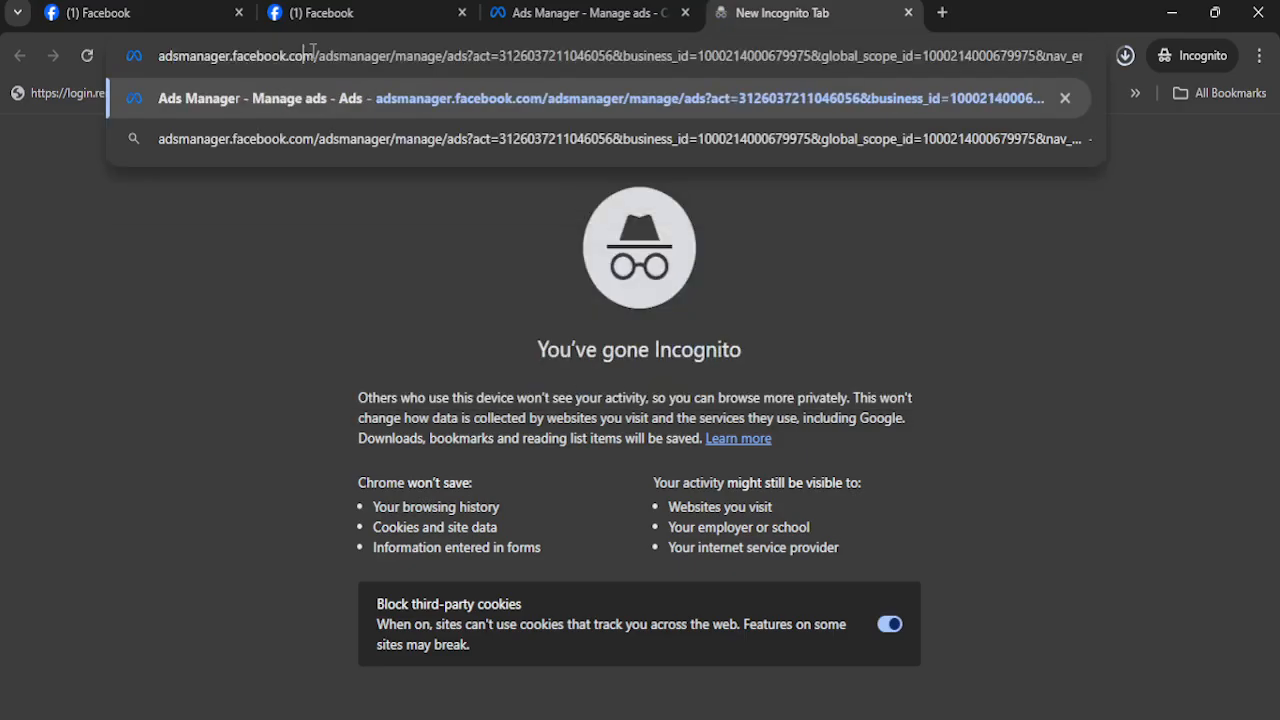
pyautogui.moveTo(316, 55); pyautogui.dragTo(1258, 12)
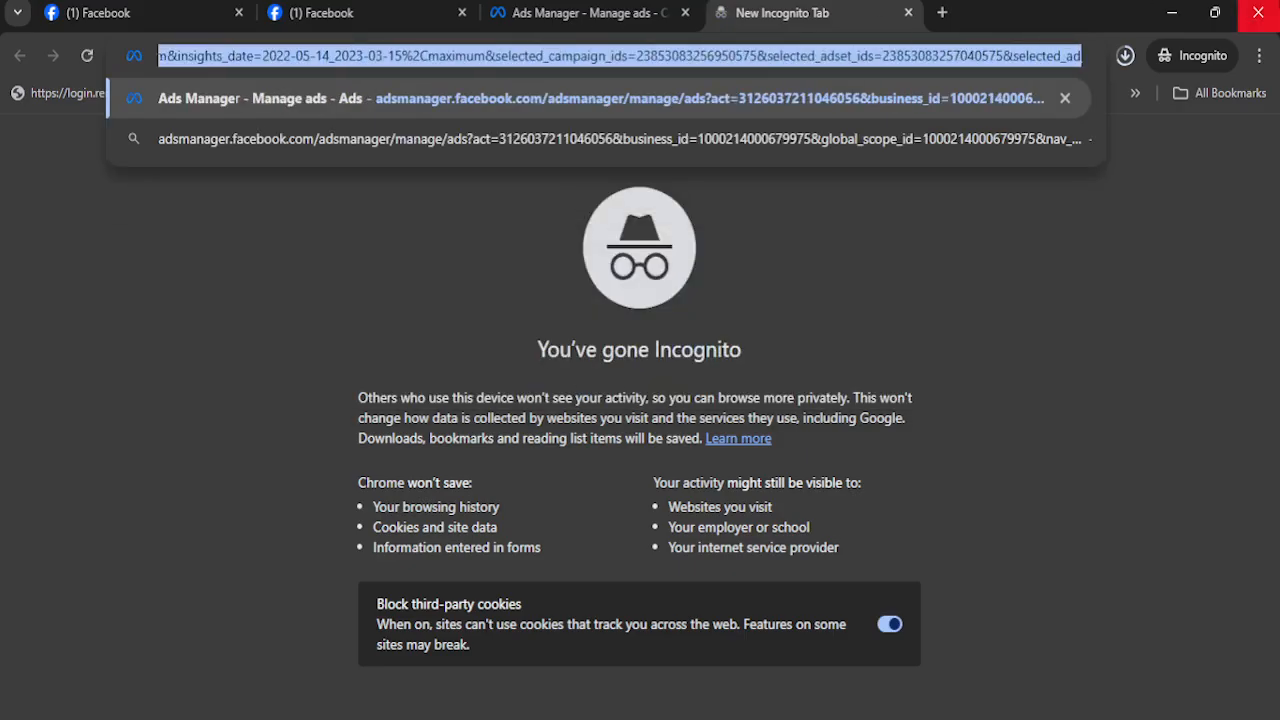
pyautogui.press('Delete')
pyautogui.press('Delete')
pyautogui.press('Delete')
pyautogui.press('Delete')
pyautogui.press('Delete')
pyautogui.press('Delete')
pyautogui.press('Delete')
pyautogui.press('Delete')
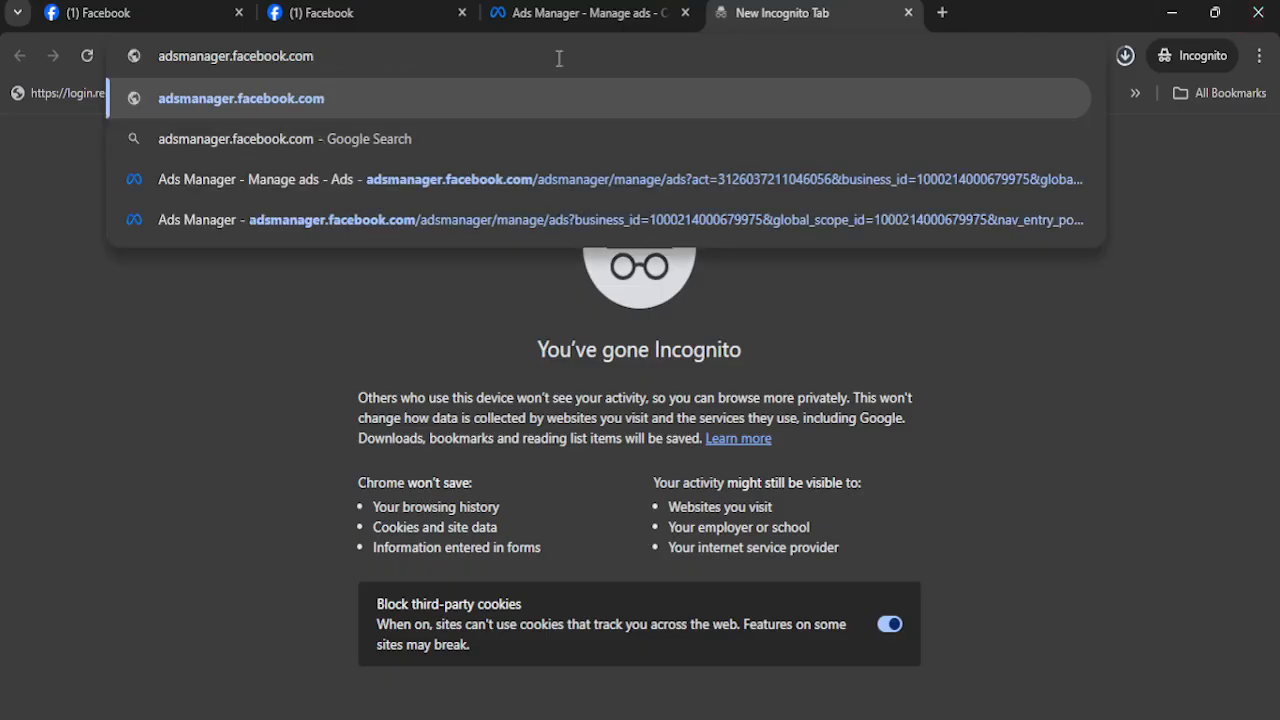
pyautogui.press('Return')
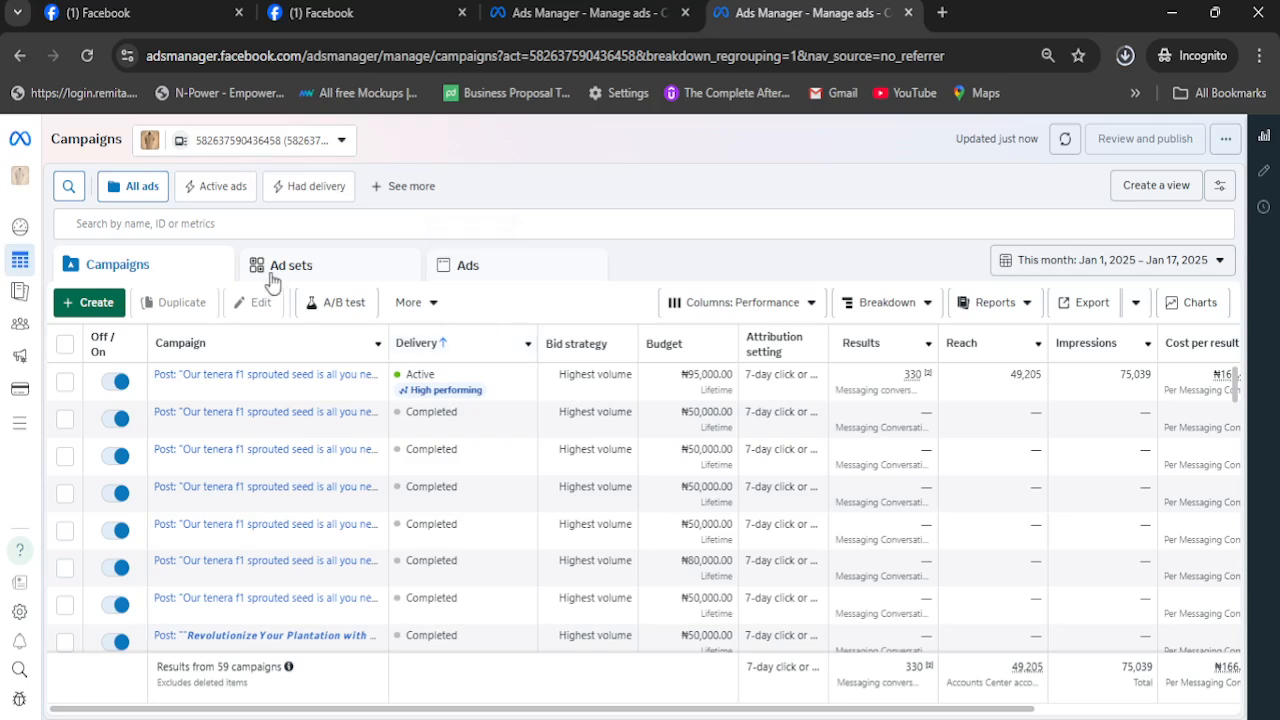
# Open the Business settings from the full list of Ads Manager tools
pyautogui.moveTo(19, 425)
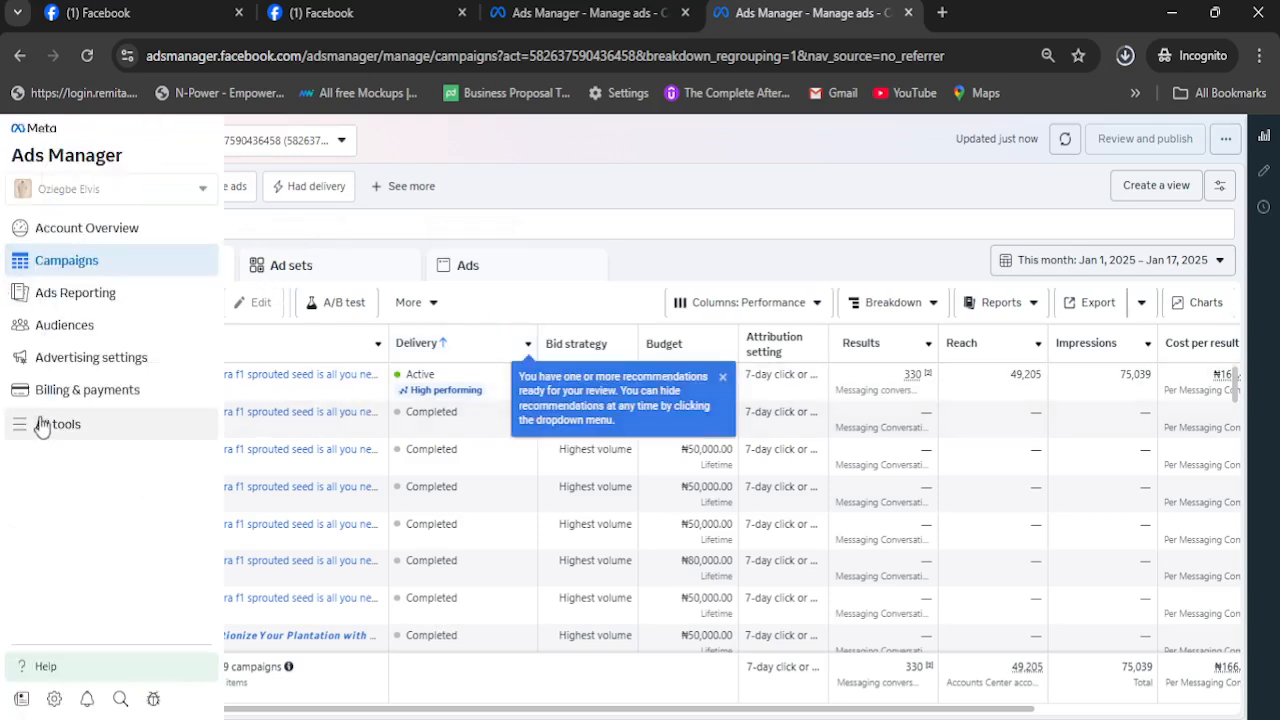
pyautogui.click(73, 433)
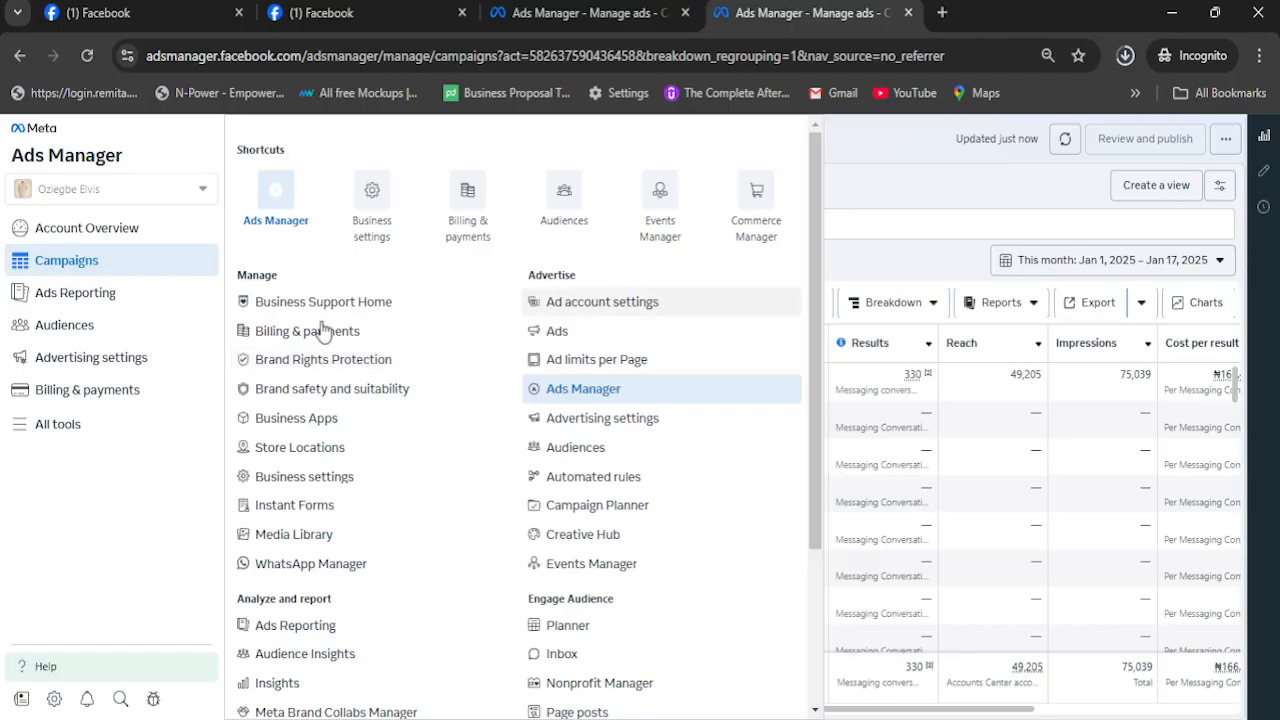
pyautogui.scroll(1, 312, 365)
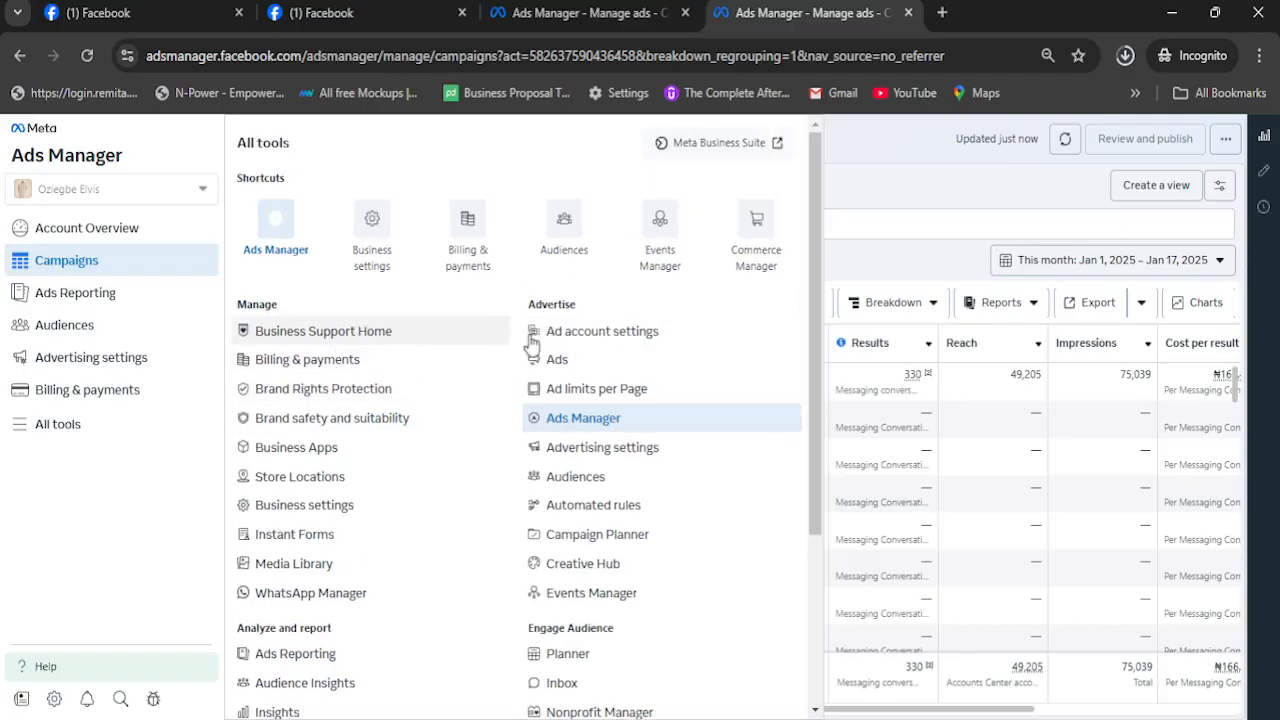
pyautogui.click(315, 512)
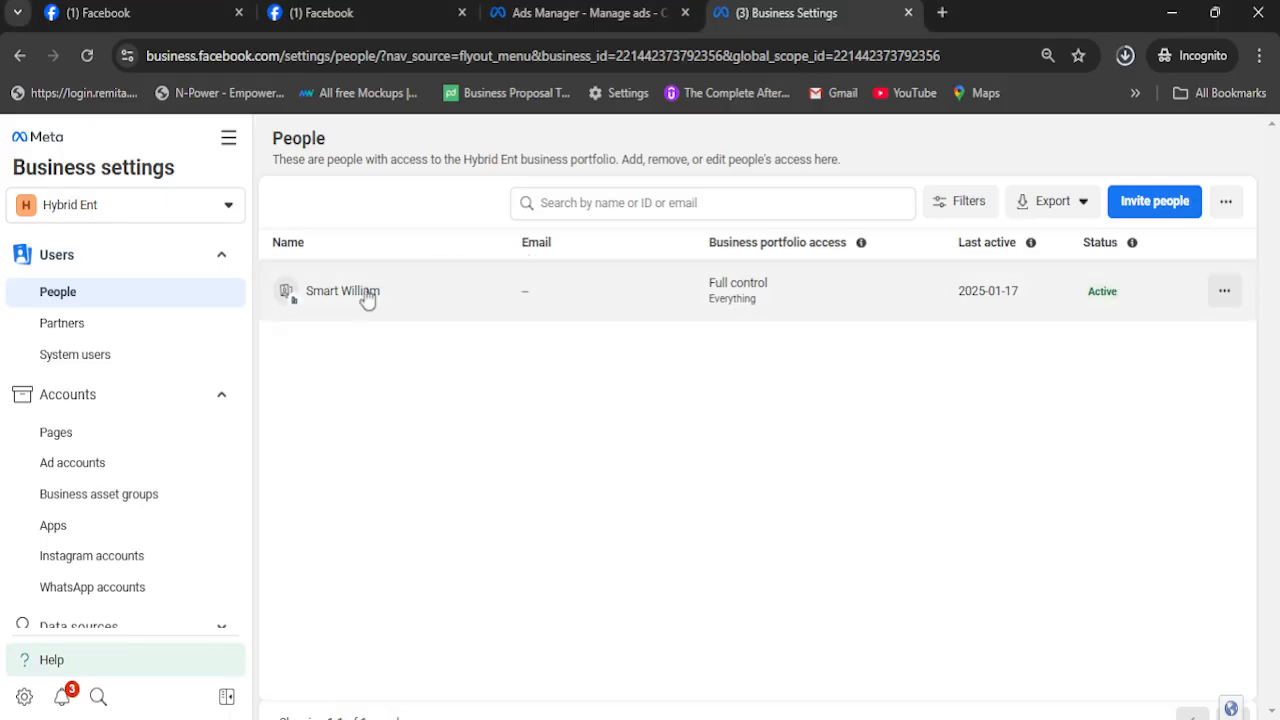
# Show the ad accounts of the Hybrid Ent business portfolio
pyautogui.click(132, 300)
pyautogui.scroll(5, 734, 283)
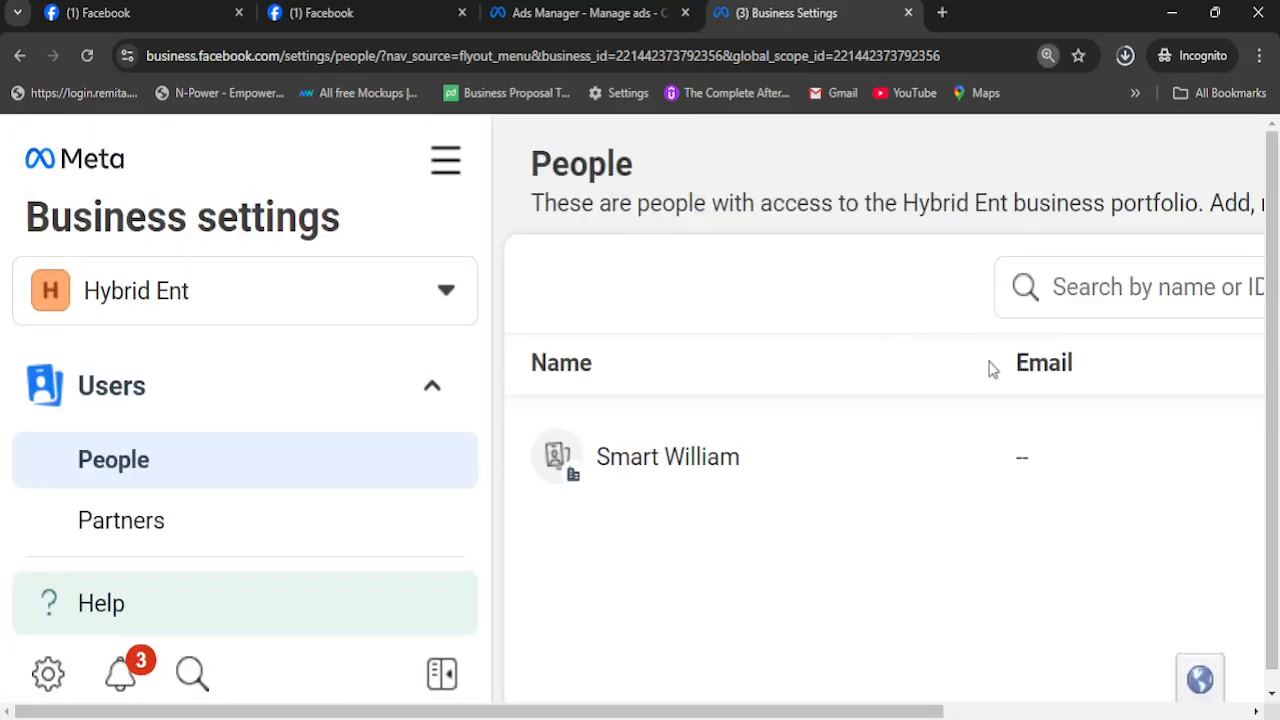
pyautogui.scroll(-2, 1000, 370)
pyautogui.scroll(-1, 1045, 383)
pyautogui.scroll(-1, 177, 429)
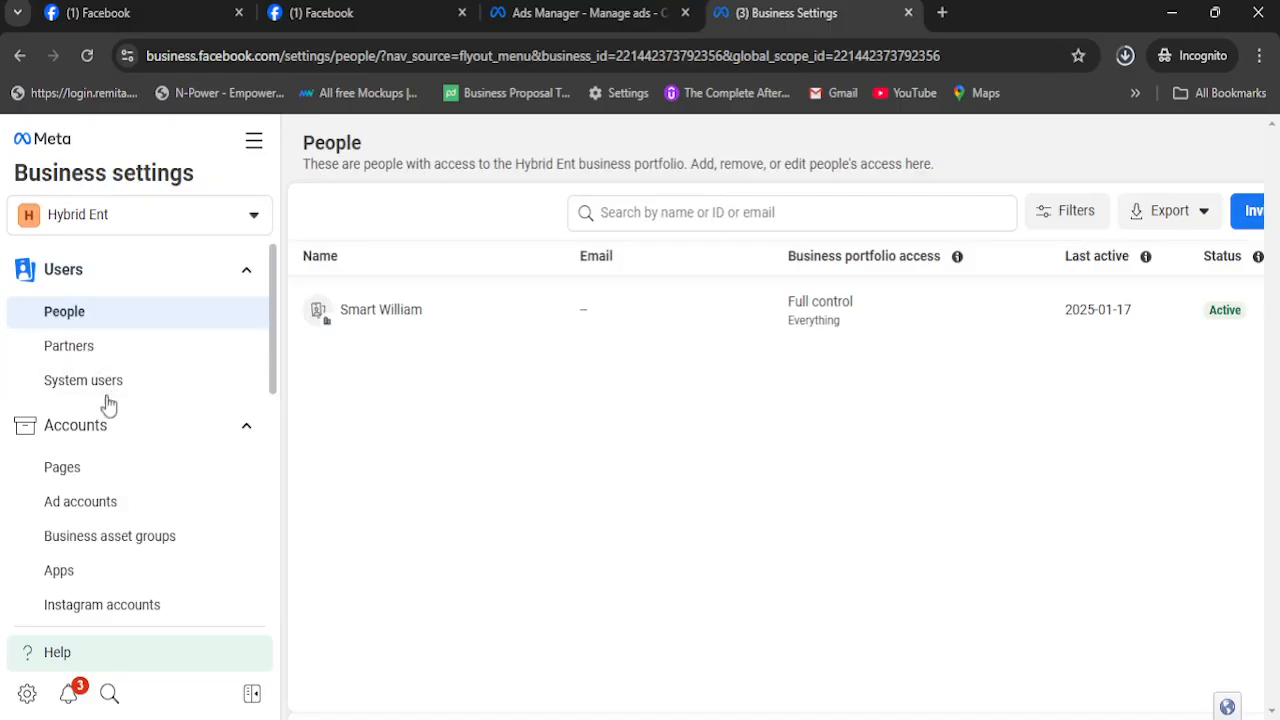
pyautogui.scroll(-2, 124, 387)
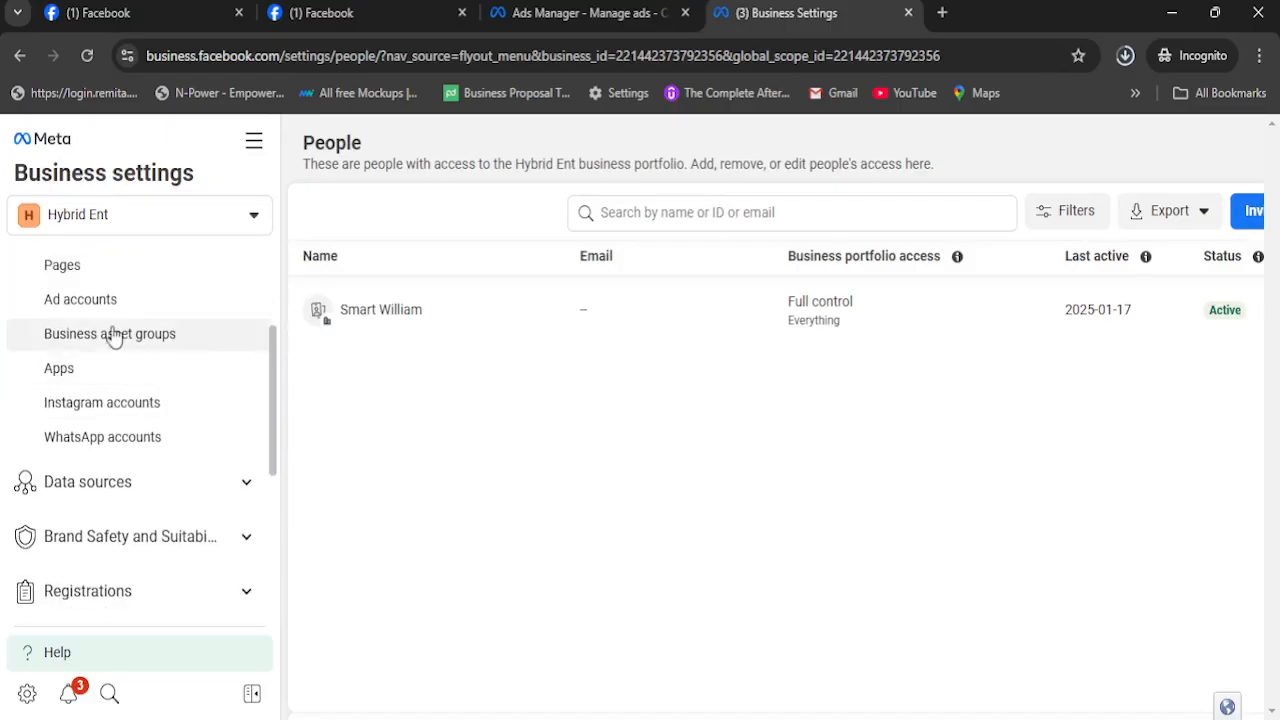
pyautogui.scroll(1, 113, 324)
pyautogui.scroll(1, 113, 324)
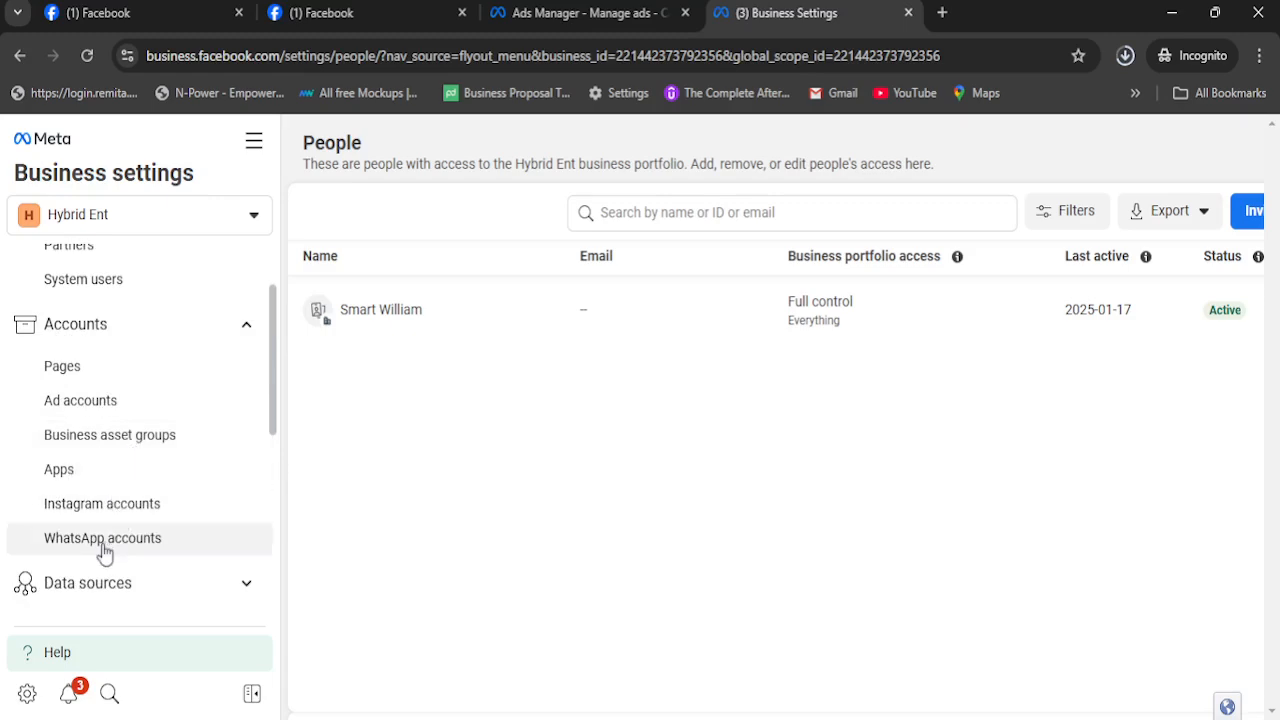
pyautogui.click(102, 406)
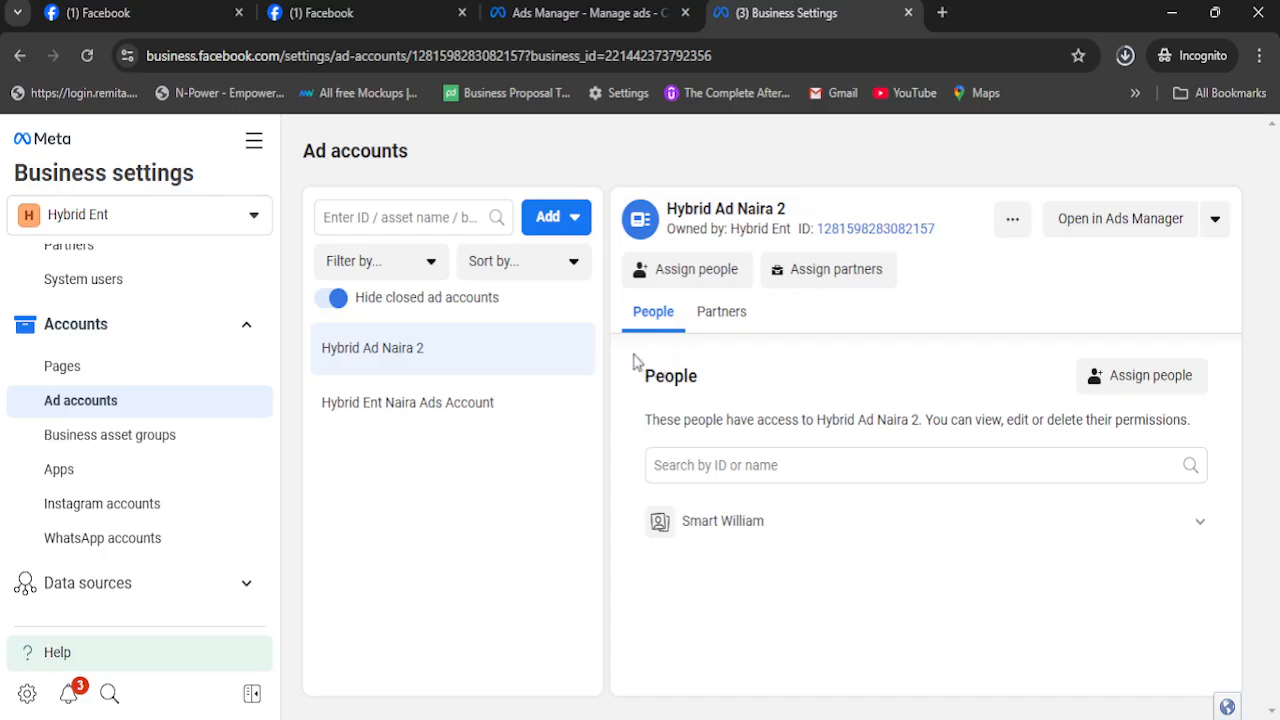
# Start creating a new ad account named "Hybrid Ad account", keeping the Africa/Lagos time zone and Nigerian Naira currency
pyautogui.click(556, 220)
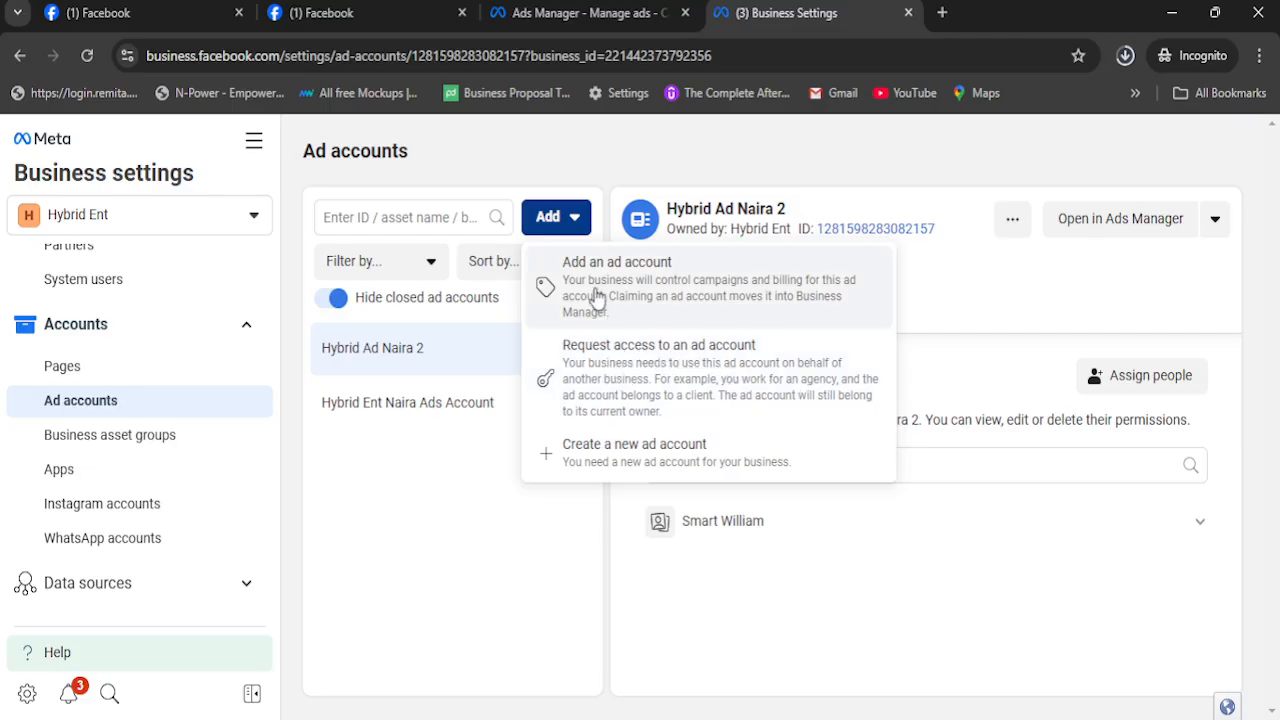
pyautogui.click(622, 457)
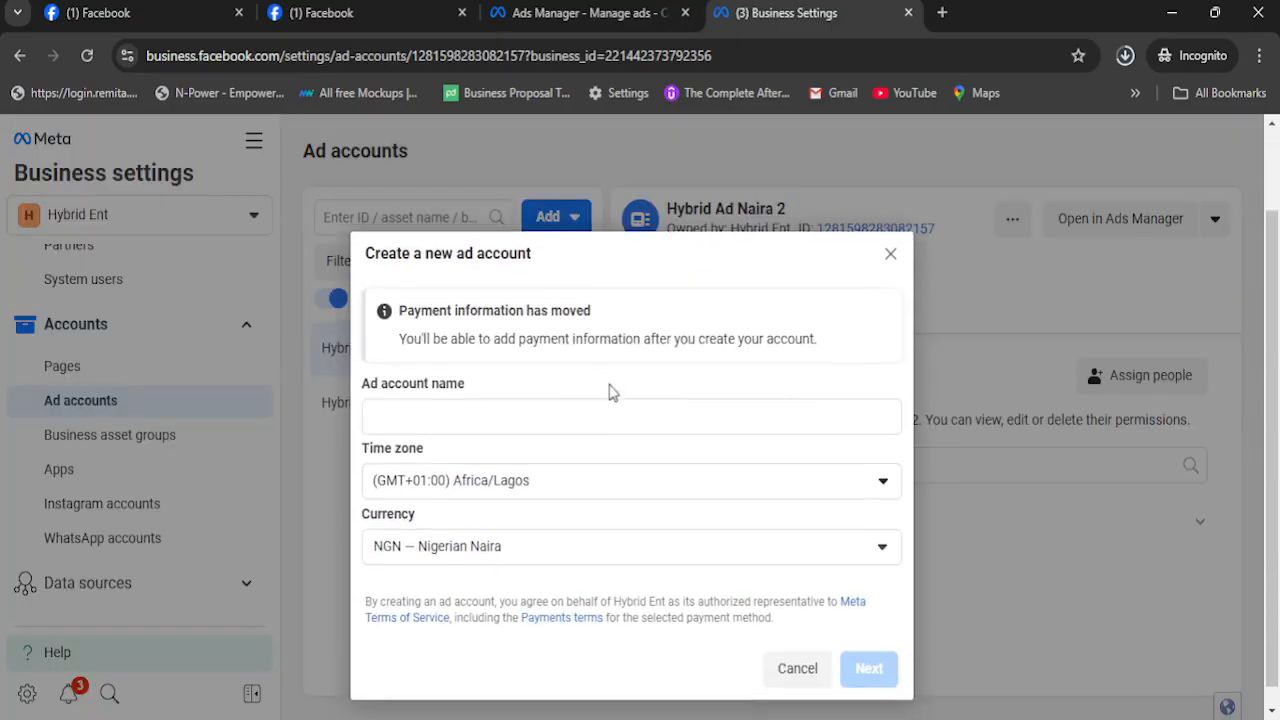
pyautogui.click(509, 403)
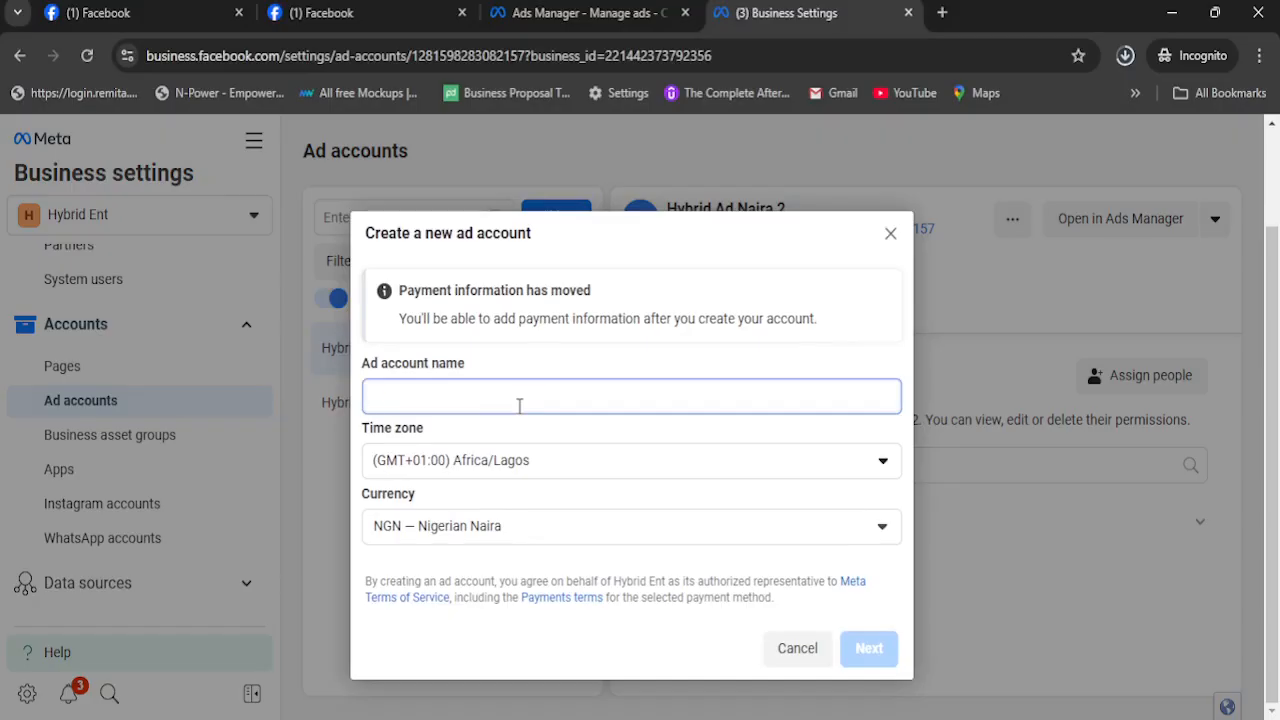
pyautogui.write('Hybrid Ad account')
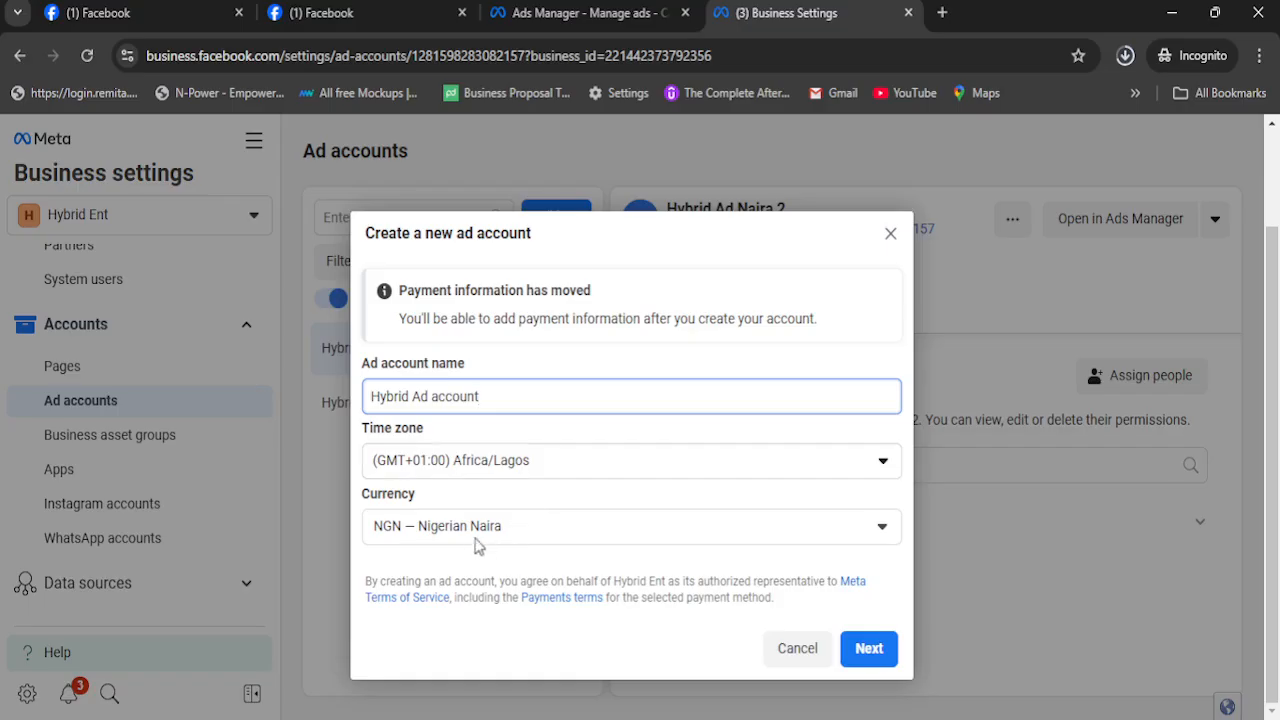
pyautogui.click(868, 648)
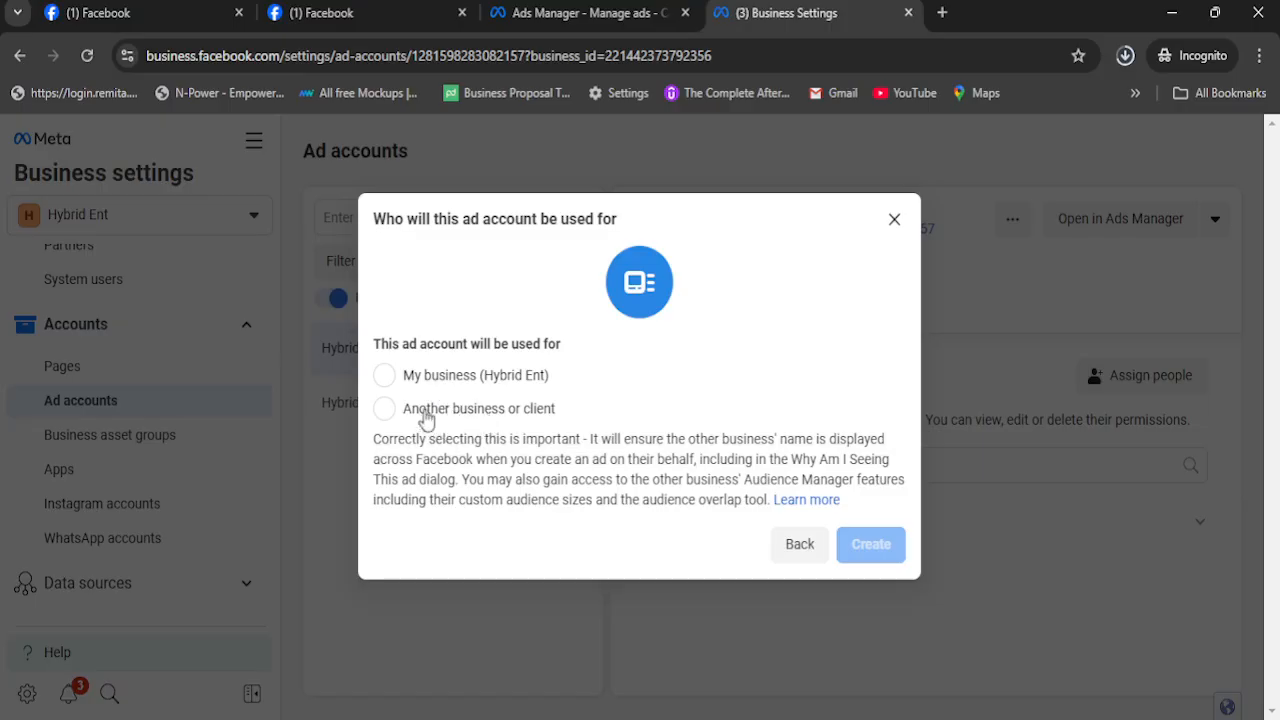
pyautogui.click(385, 410)
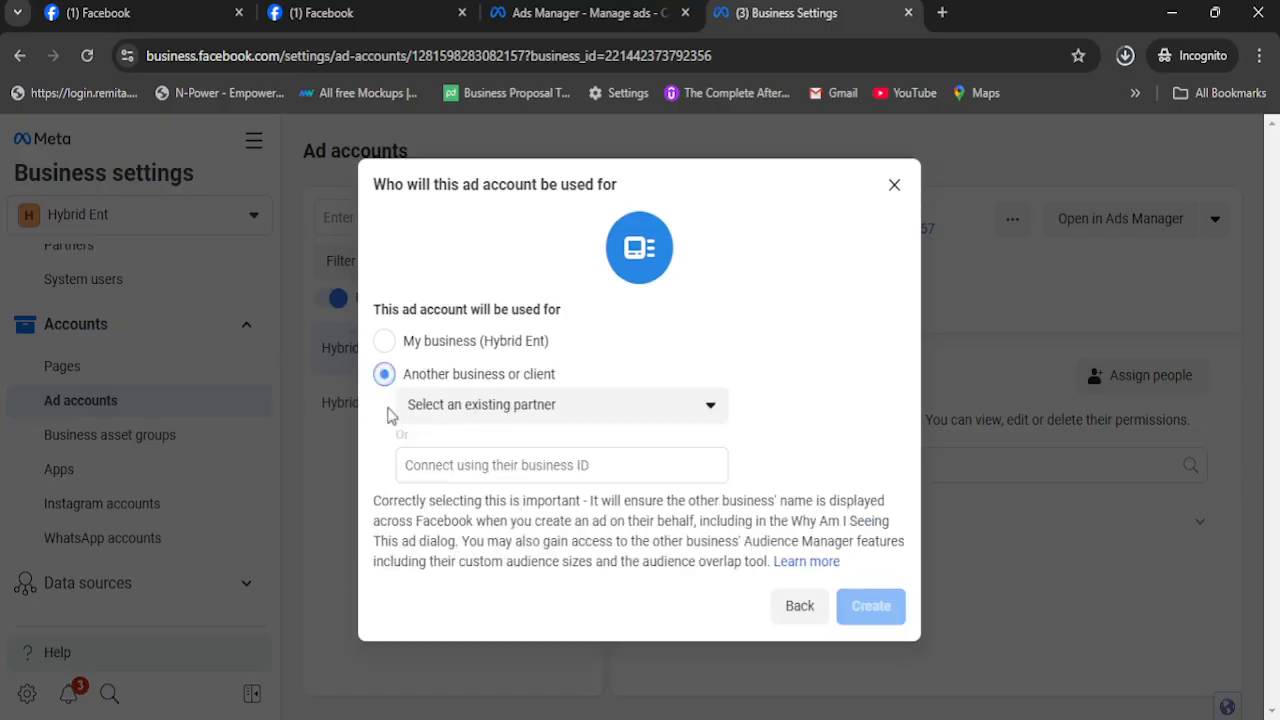
pyautogui.click(498, 469)
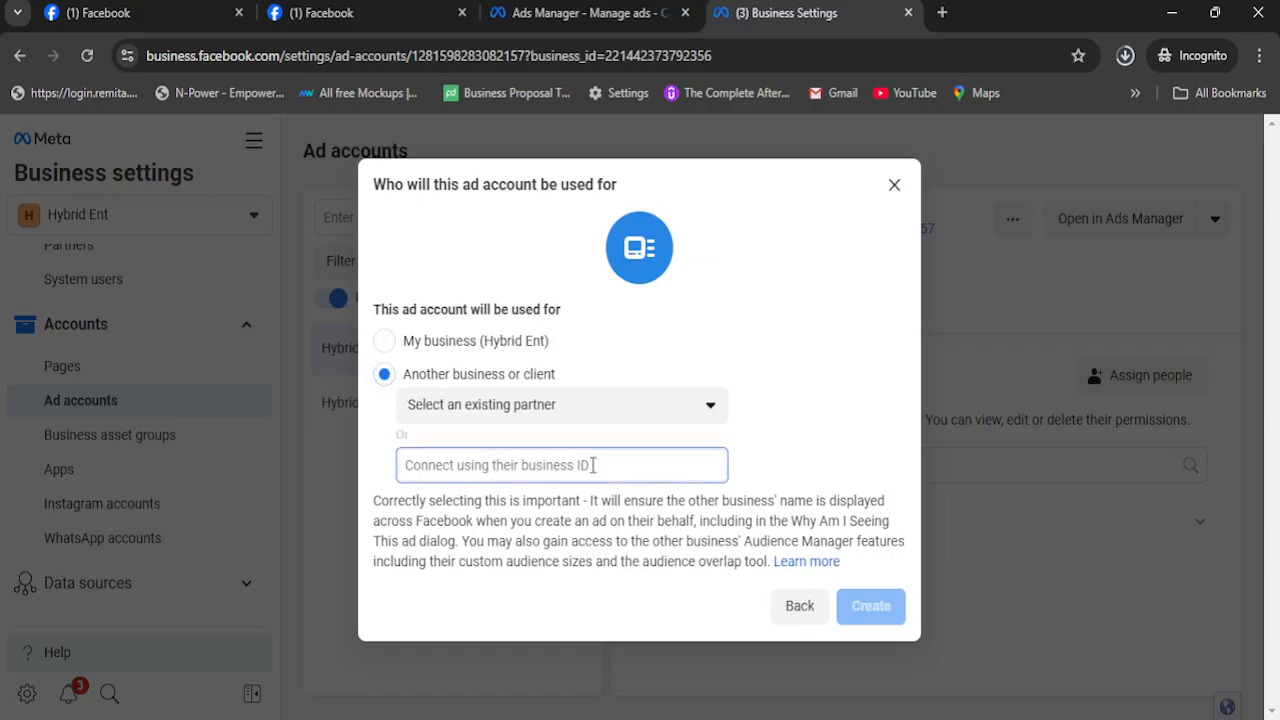
pyautogui.click(592, 410)
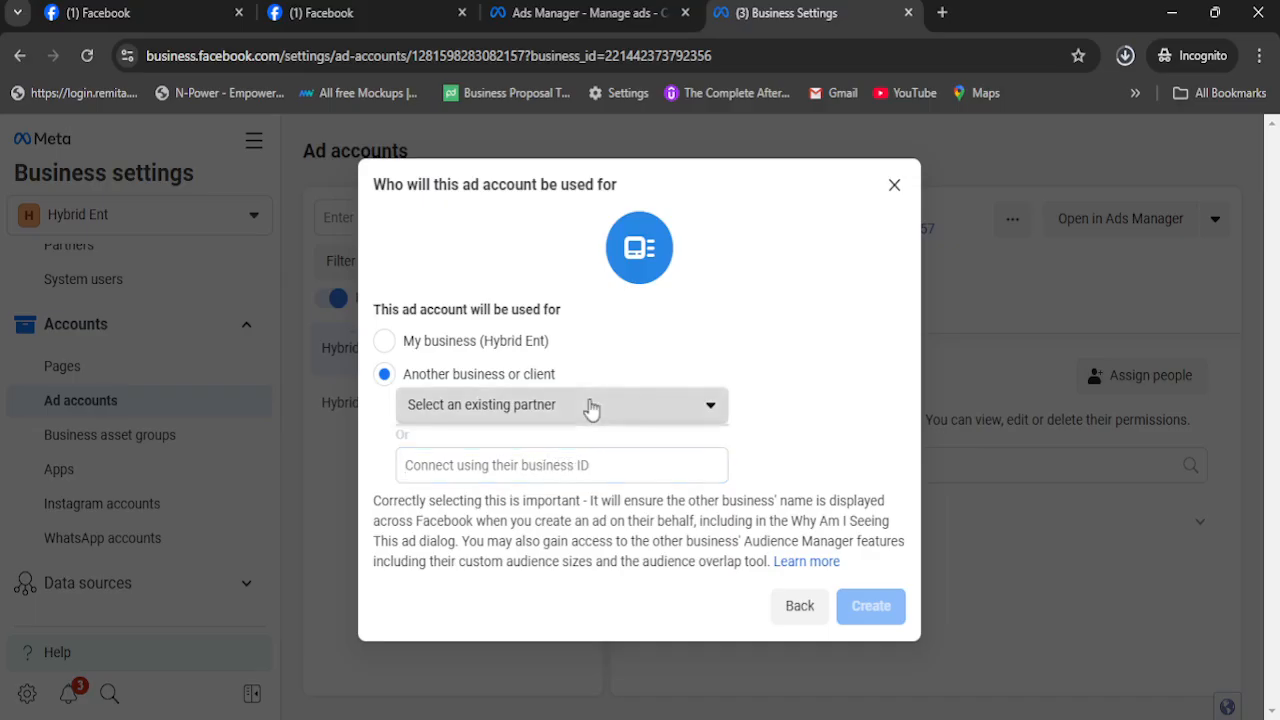
pyautogui.click(710, 416)
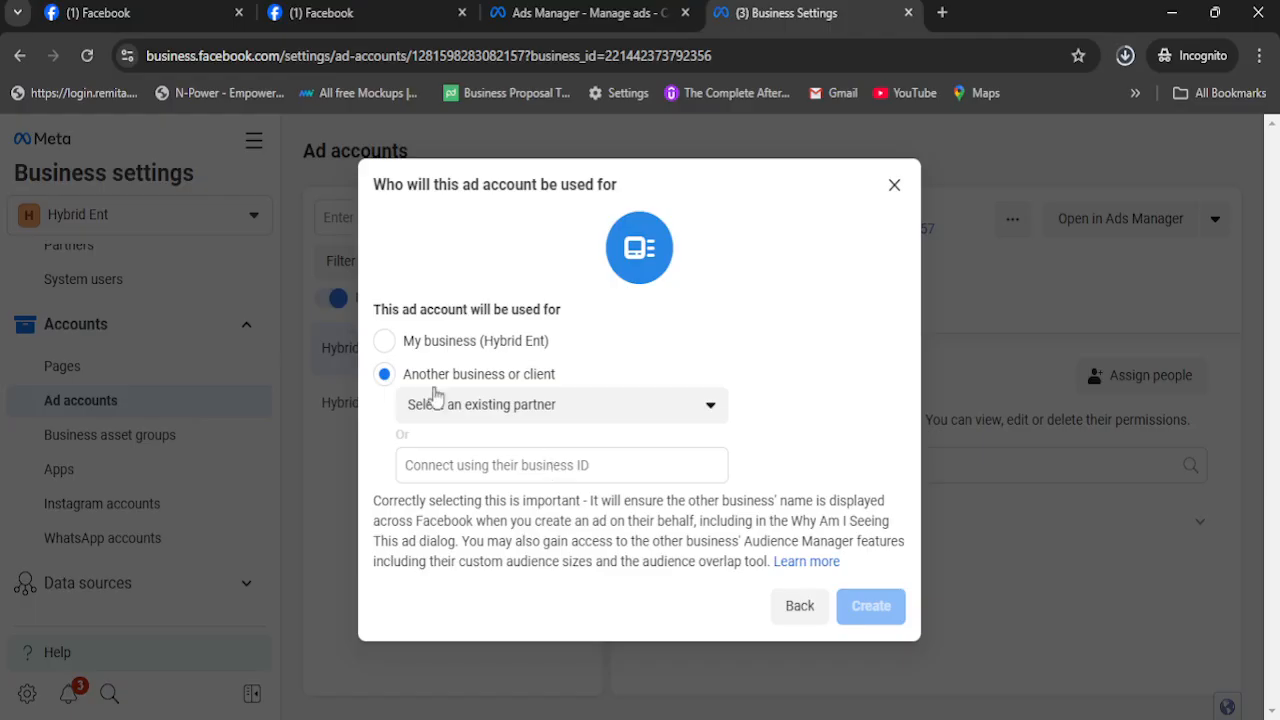
# Assign the ad account to My business (Hybrid Ent) and create it
pyautogui.click(388, 341)
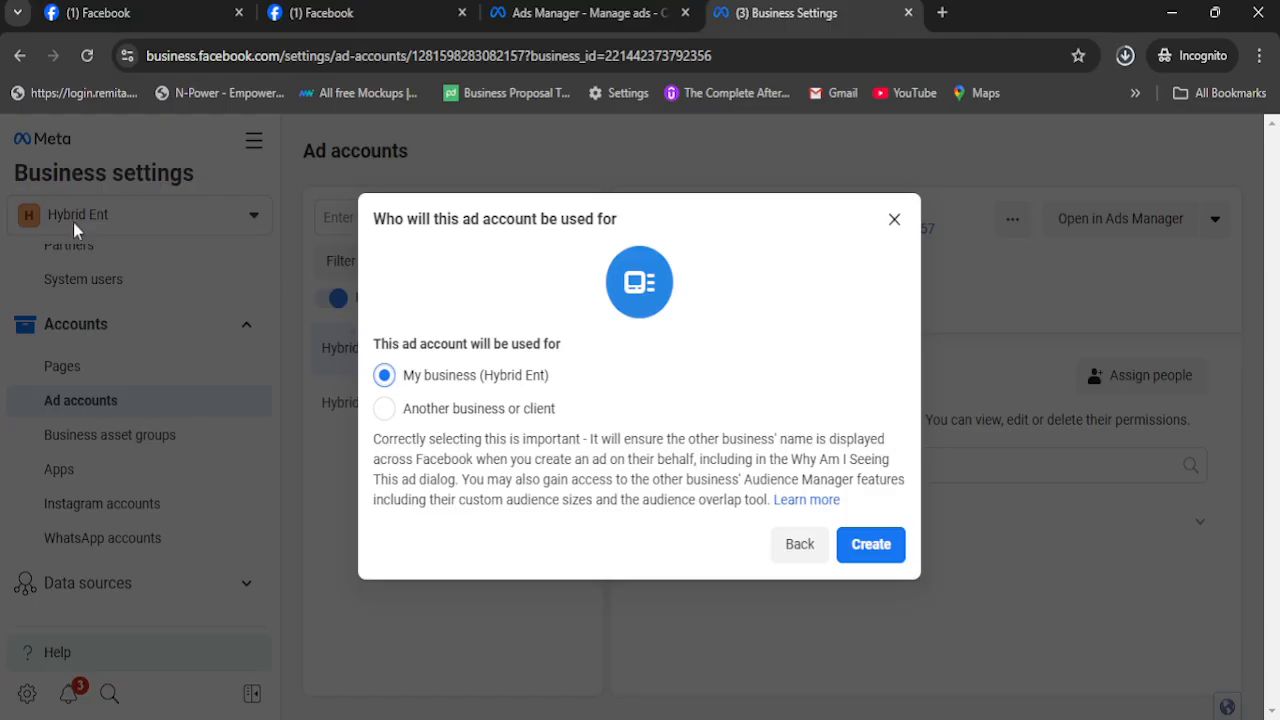
pyautogui.hotkey('ctrl', '+')
pyautogui.hotkey('ctrl', '+')
pyautogui.hotkey('ctrl', '+')
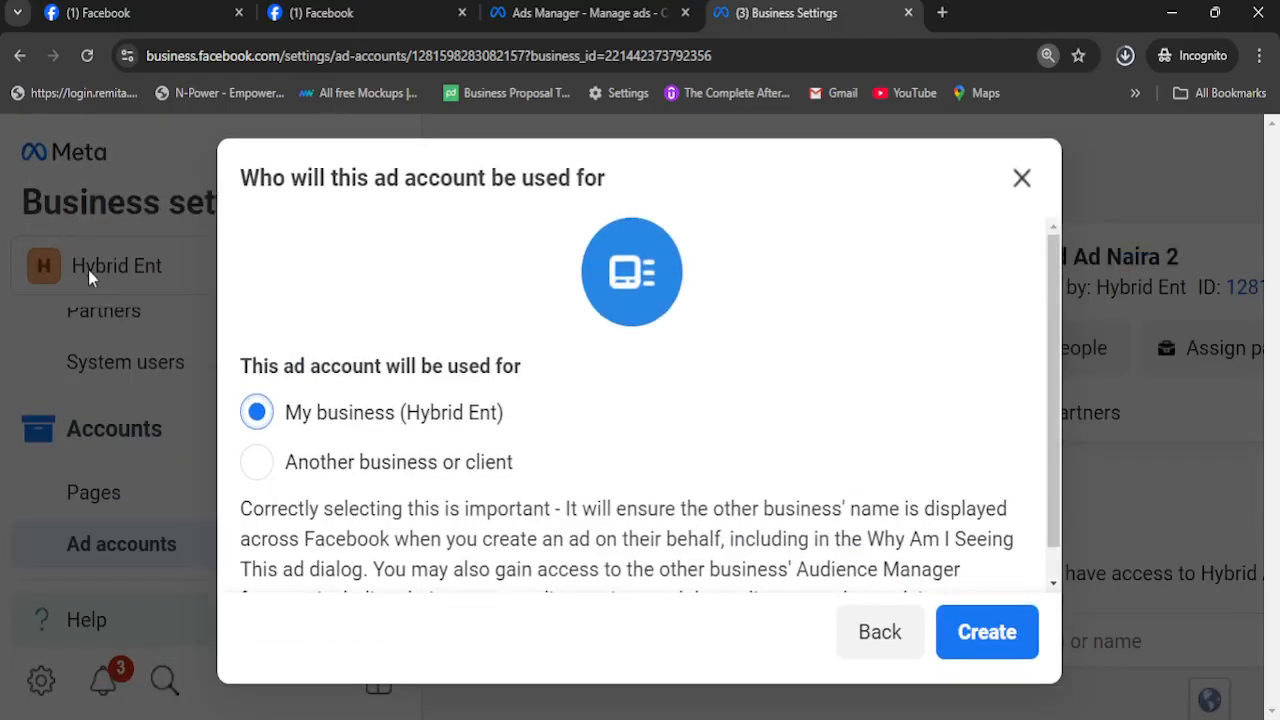
pyautogui.hotkey('ctrl', '-')
pyautogui.hotkey('ctrl', '-')
pyautogui.hotkey('ctrl', '-')
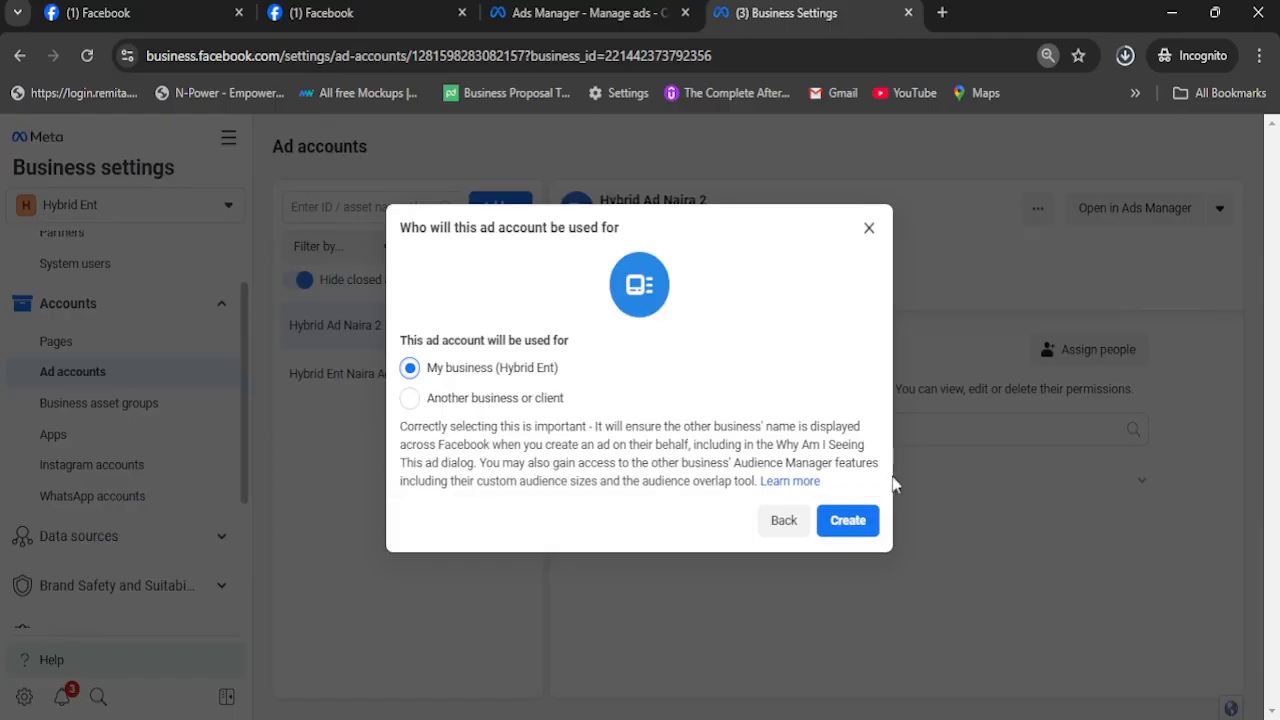
pyautogui.click(858, 526)
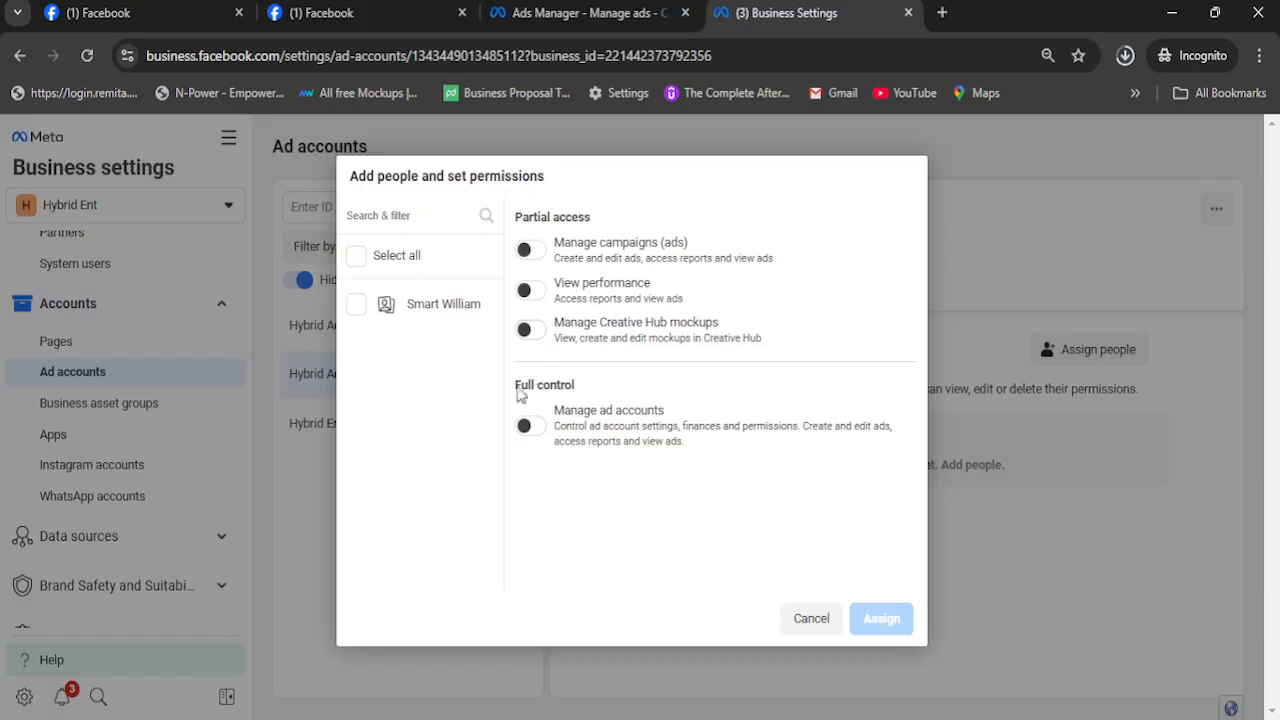
# Give the listed person full control of the new ad account with the Manage ad accounts permission
pyautogui.click(535, 428)
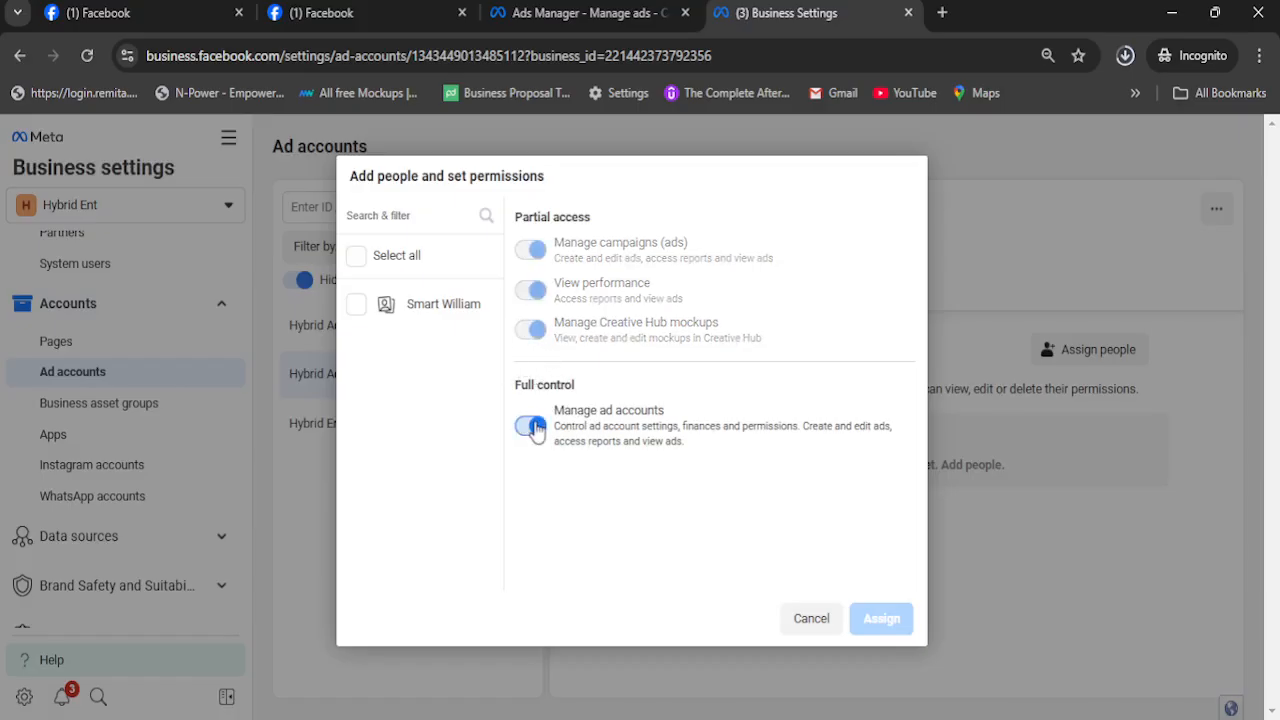
pyautogui.click(405, 258)
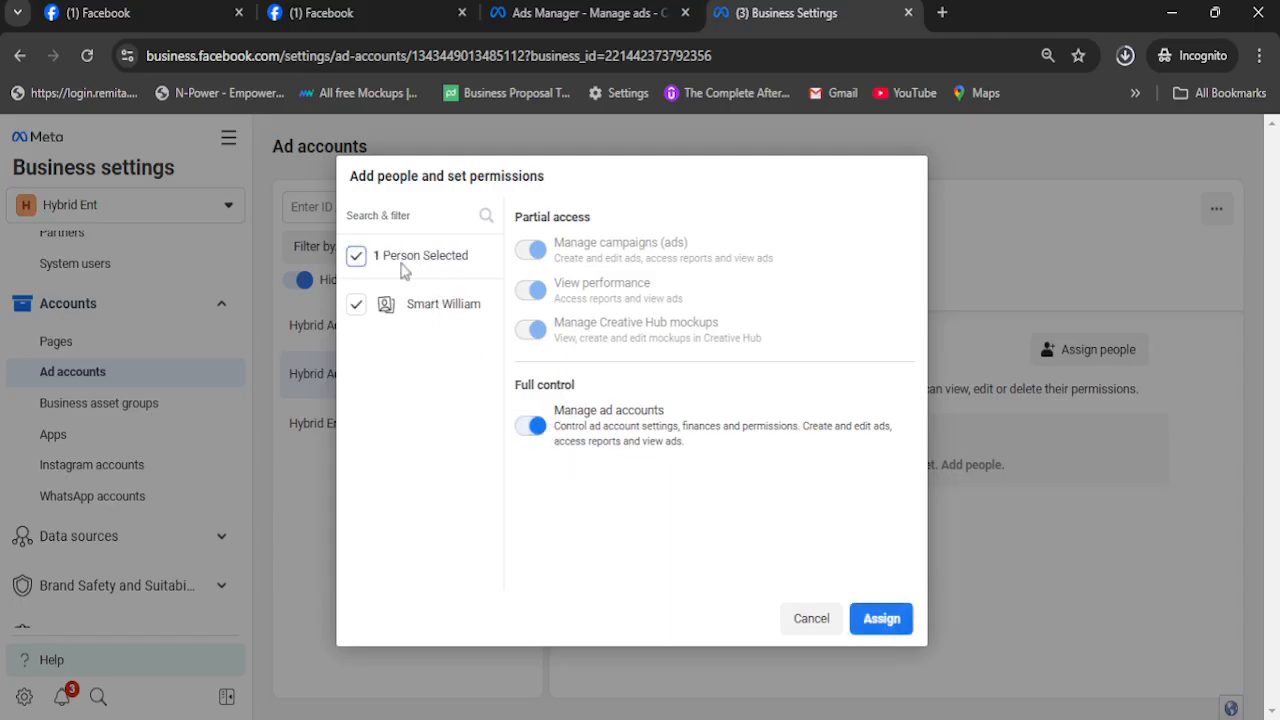
pyautogui.moveTo(377, 176); pyautogui.dragTo(548, 177)
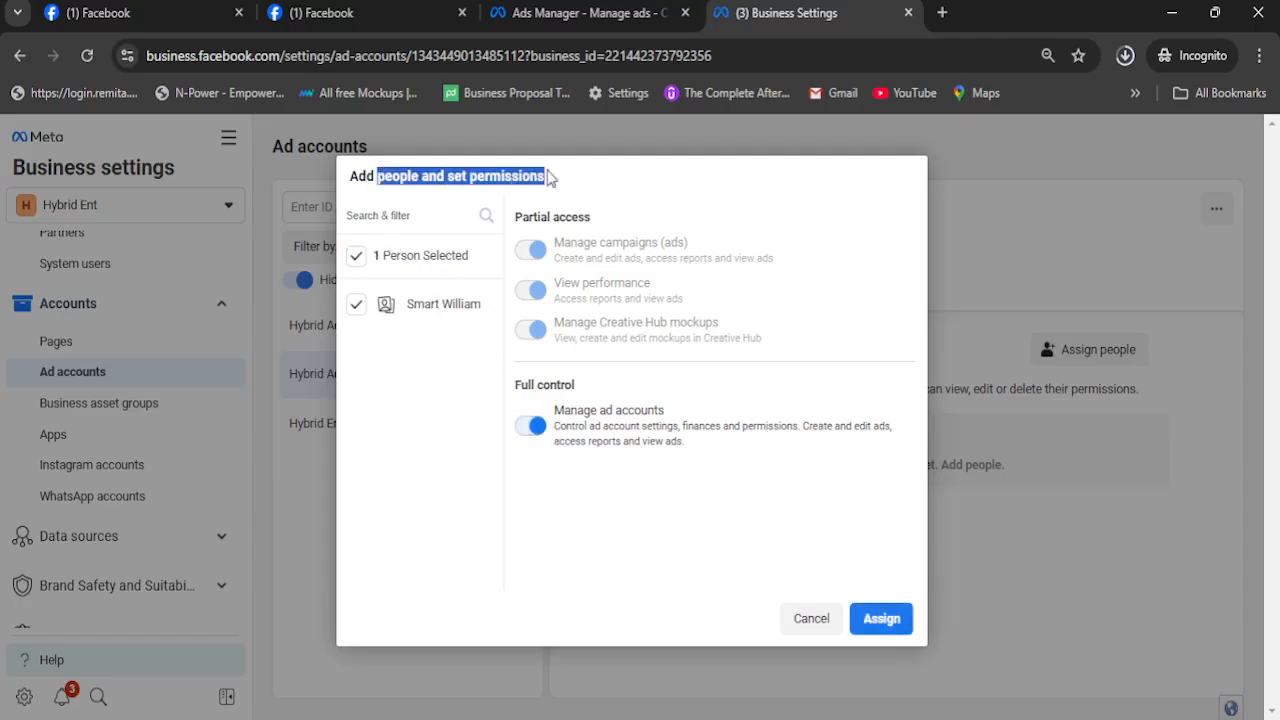
pyautogui.click(879, 620)
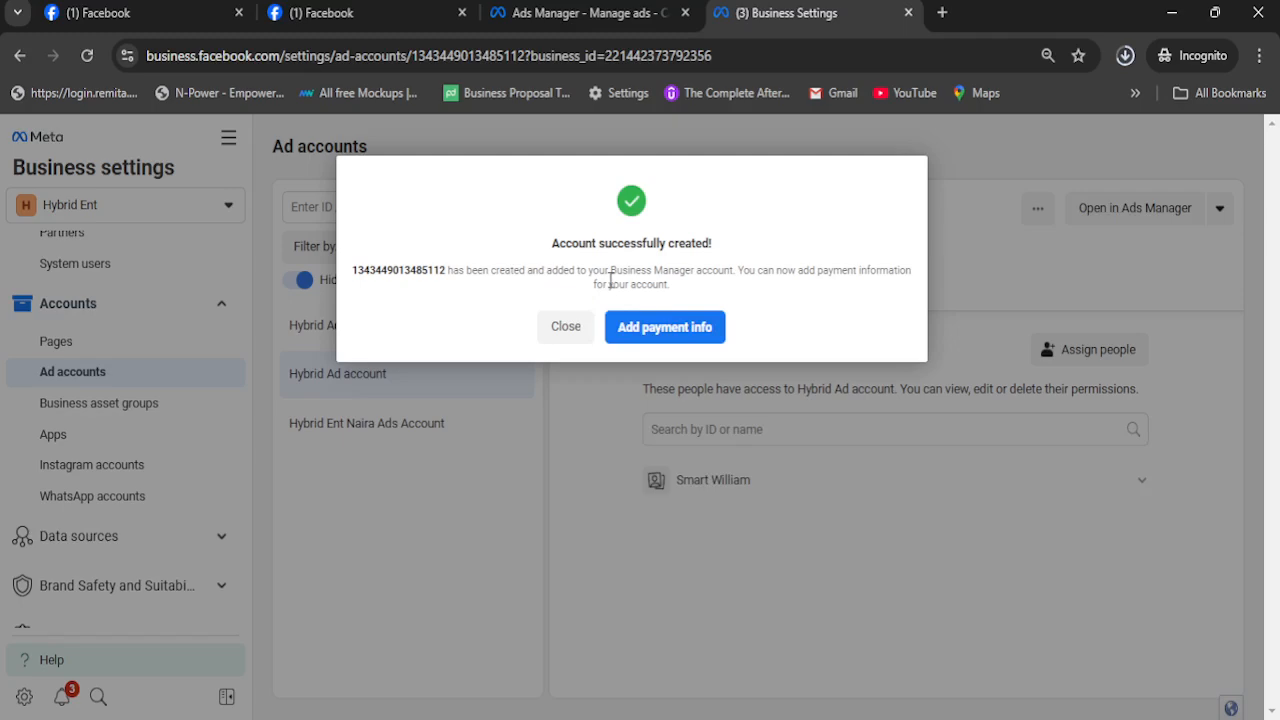
# Start adding payment information for Nigeria in Nigerian Naira with the Lagos time zone, choosing Naira Payment with MasterCard/VISA as the payment method
pyautogui.click(643, 330)
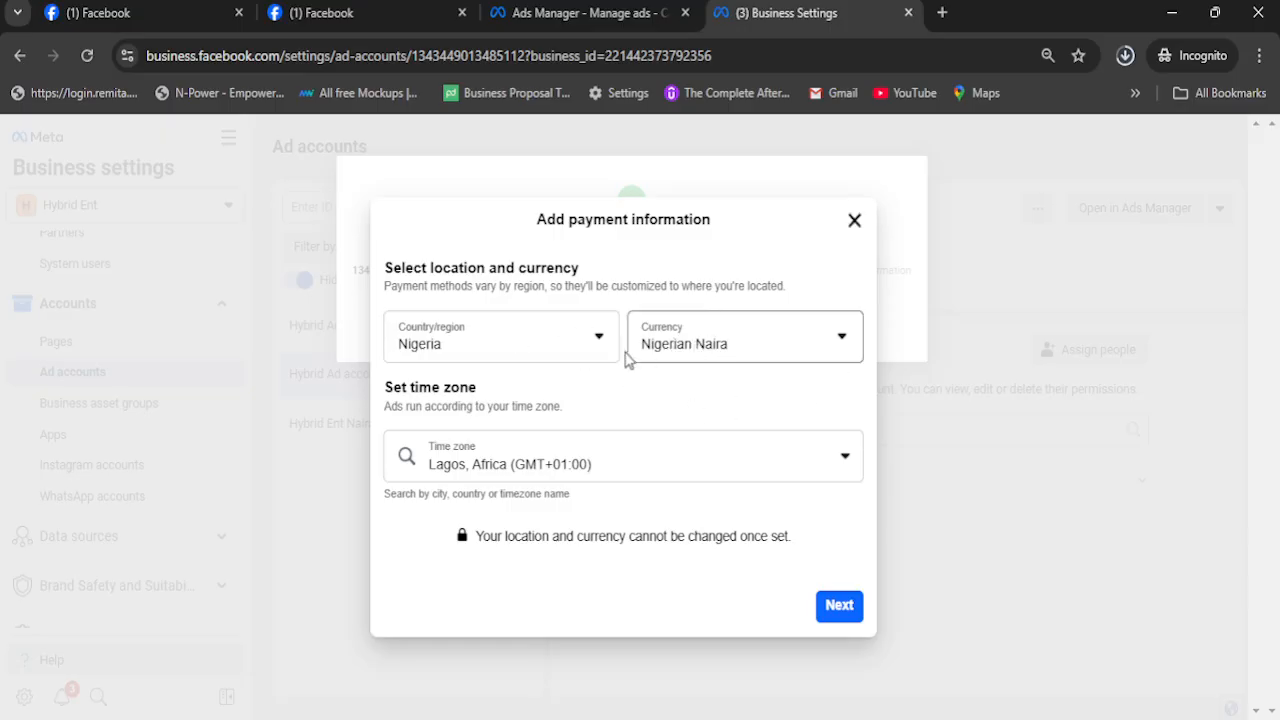
pyautogui.click(833, 608)
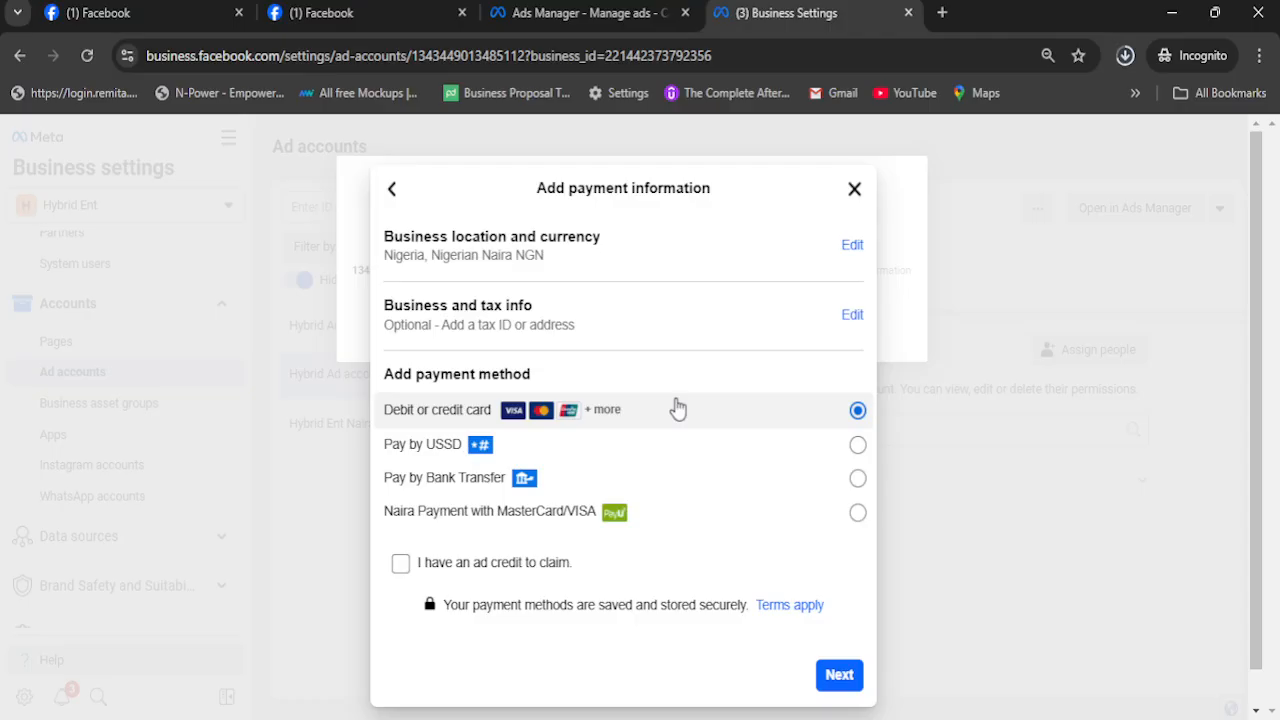
pyautogui.click(688, 519)
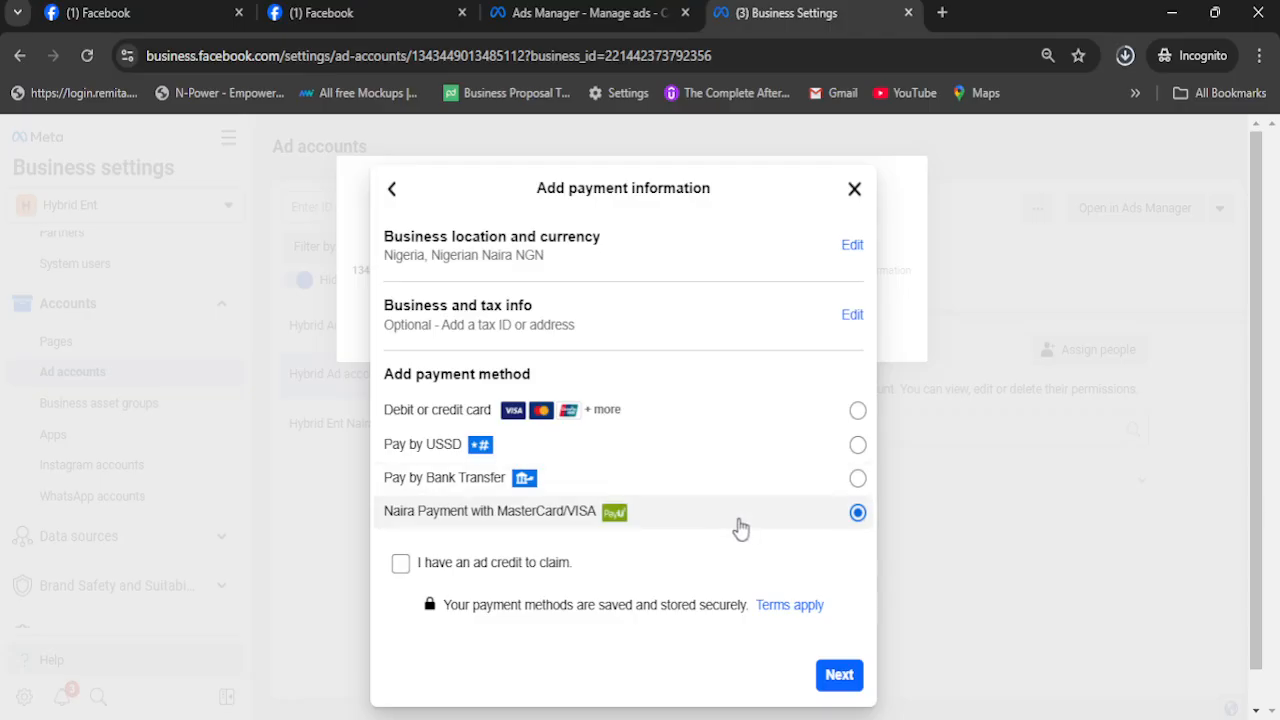
pyautogui.click(787, 409)
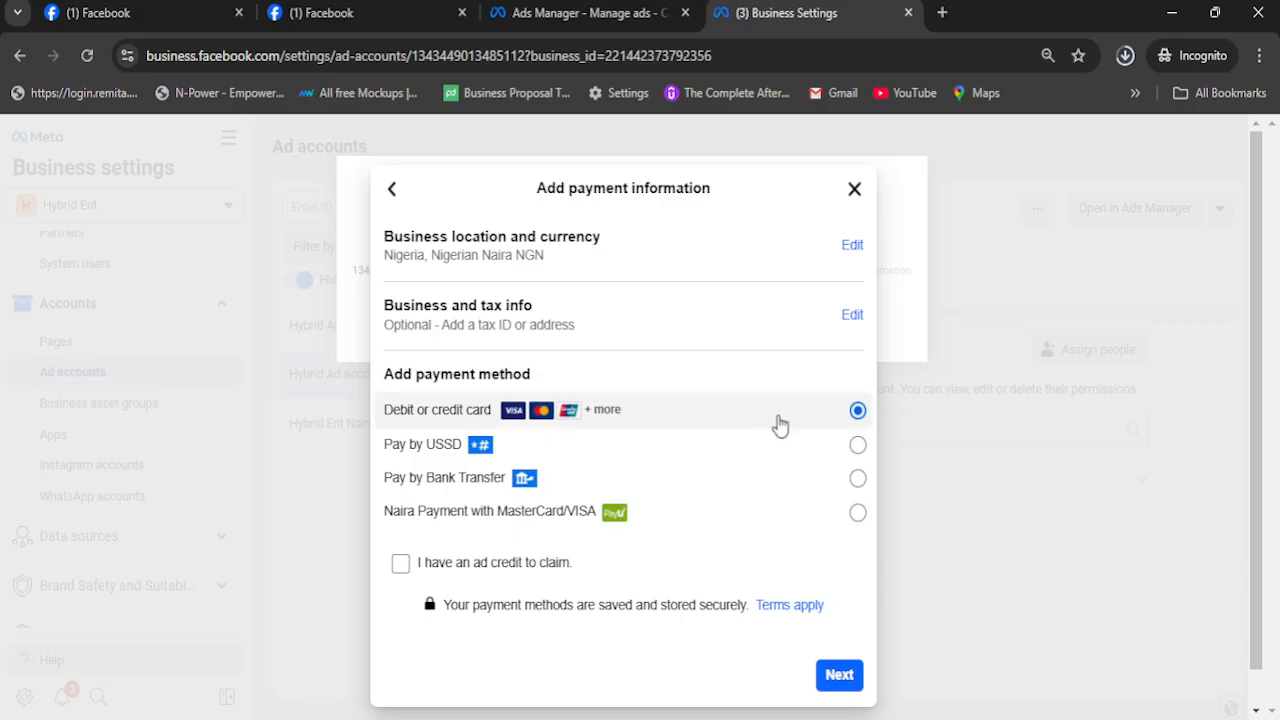
pyautogui.click(730, 518)
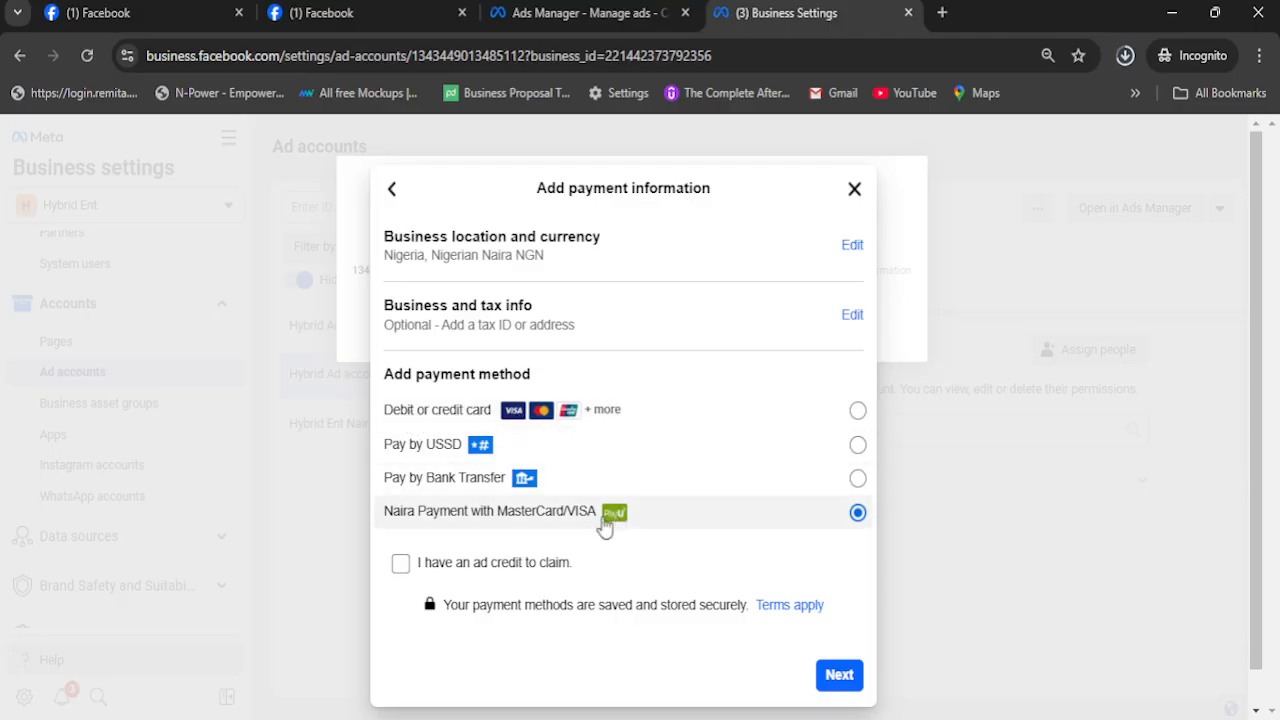
pyautogui.click(521, 449)
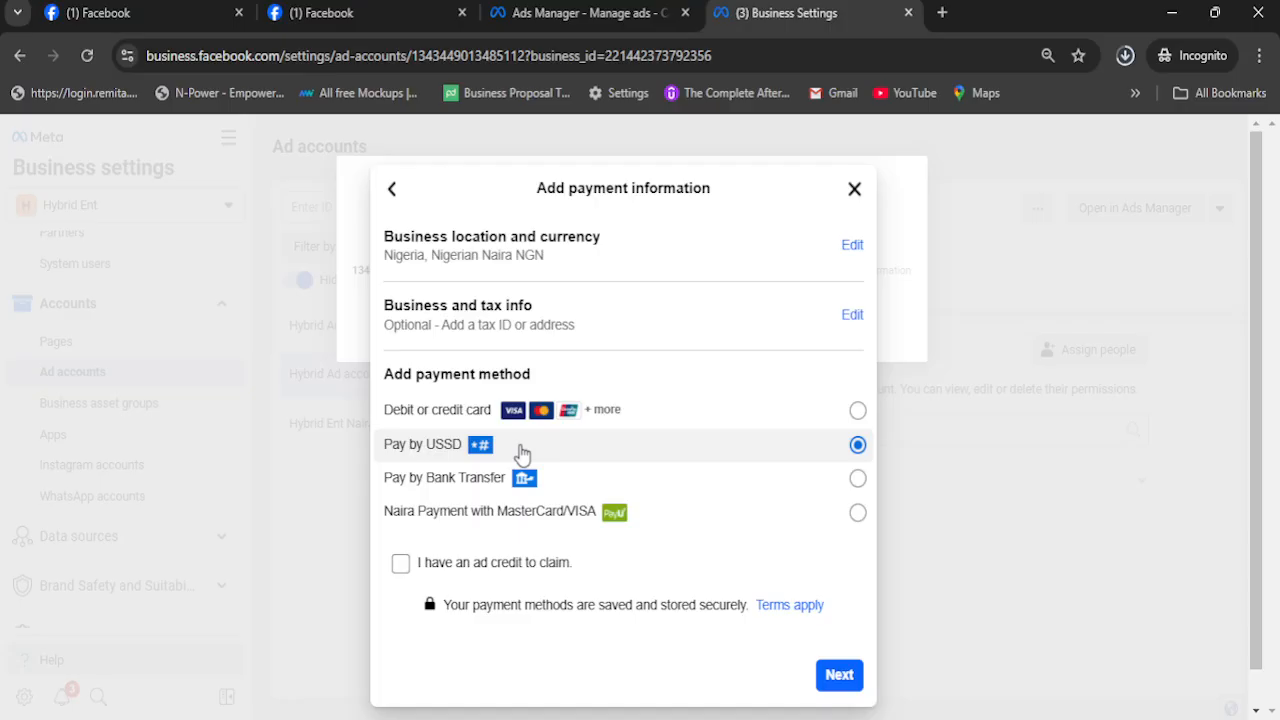
pyautogui.click(552, 486)
pyautogui.click(656, 517)
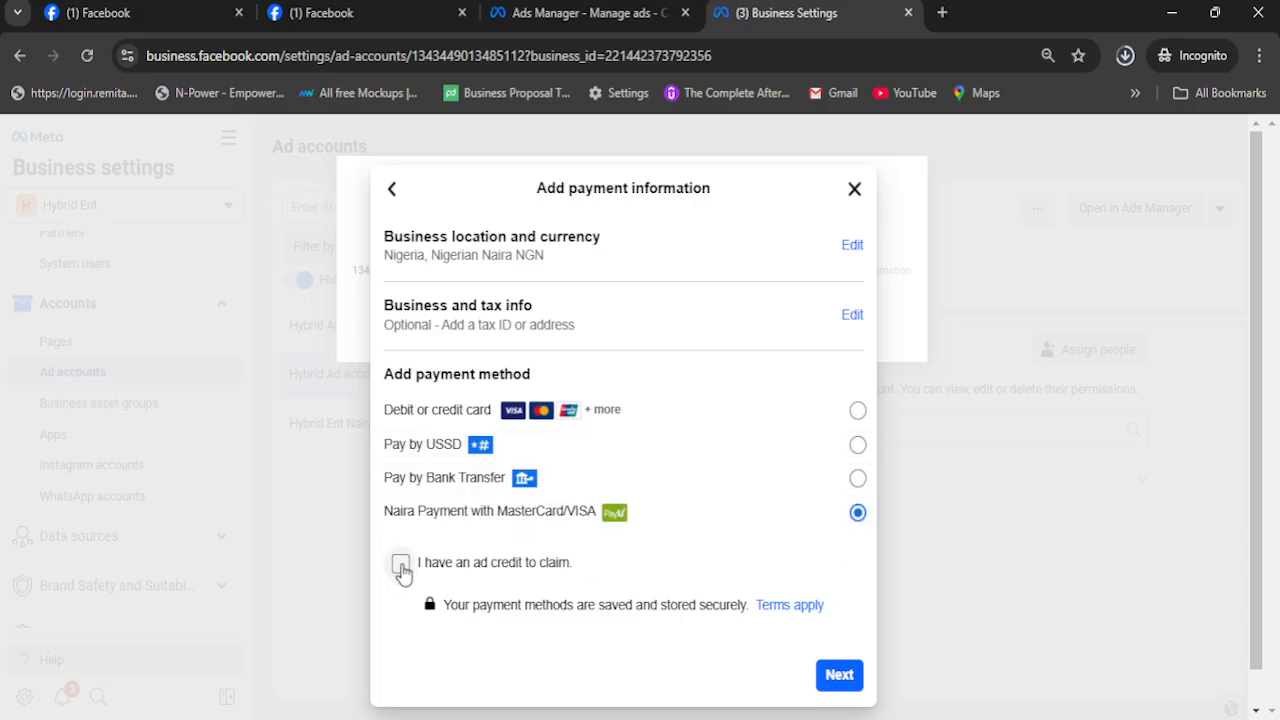
pyautogui.click(400, 565)
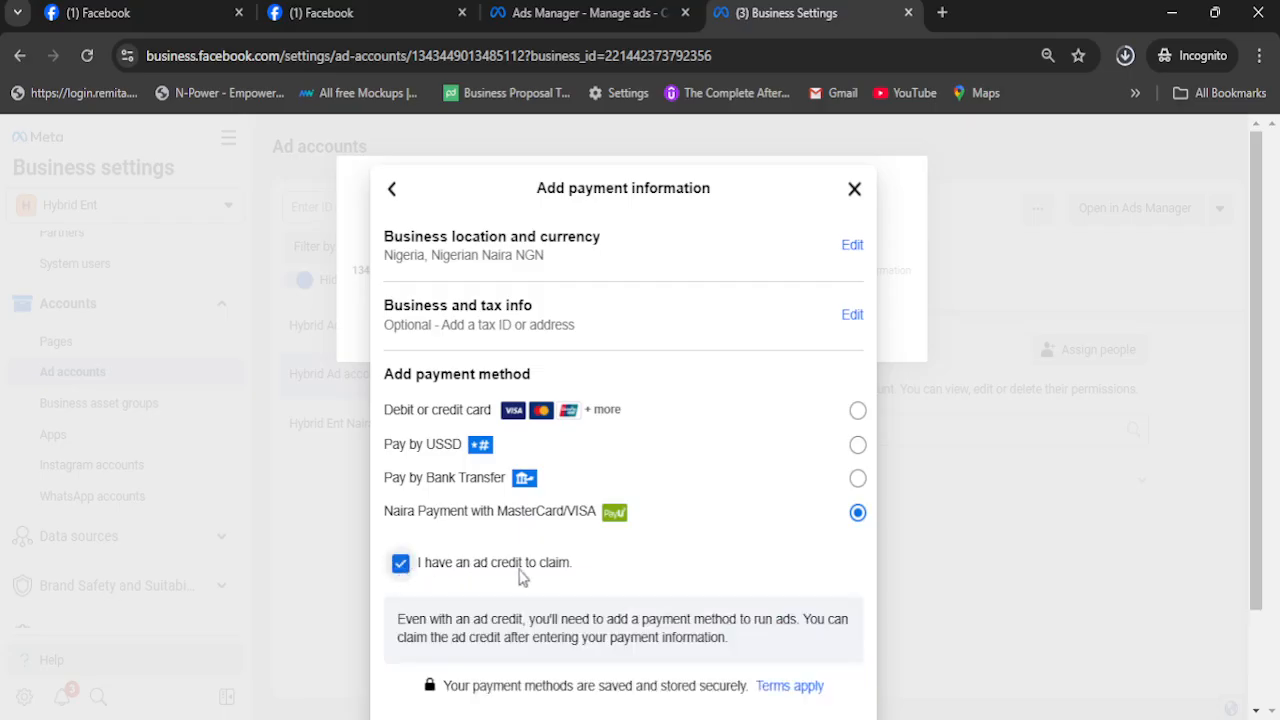
pyautogui.scroll(-1, 603, 557)
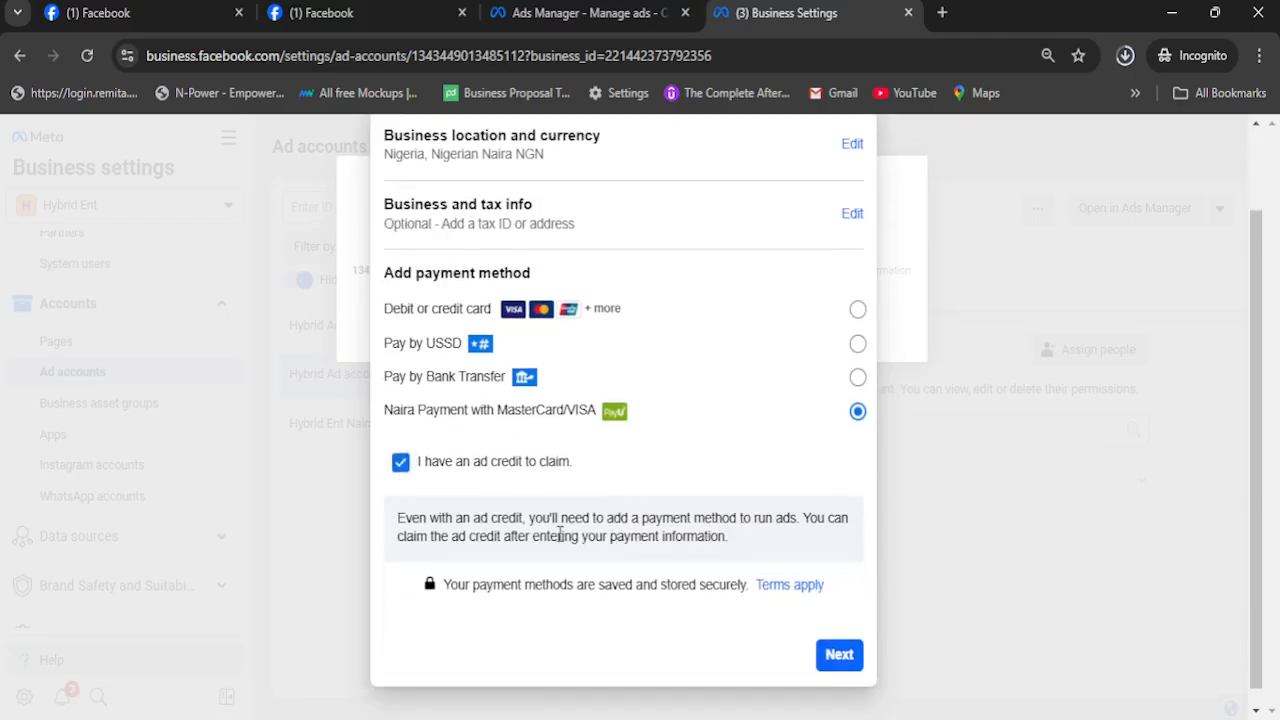
pyautogui.click(402, 464)
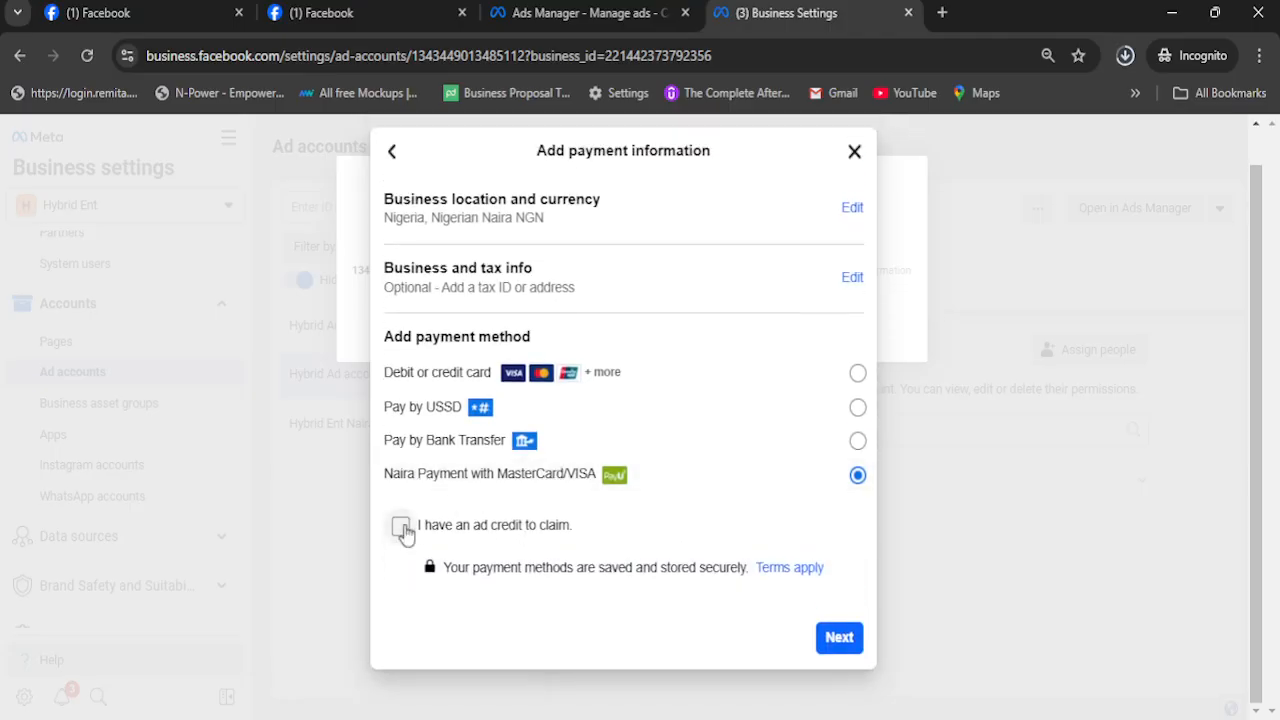
pyautogui.click(401, 527)
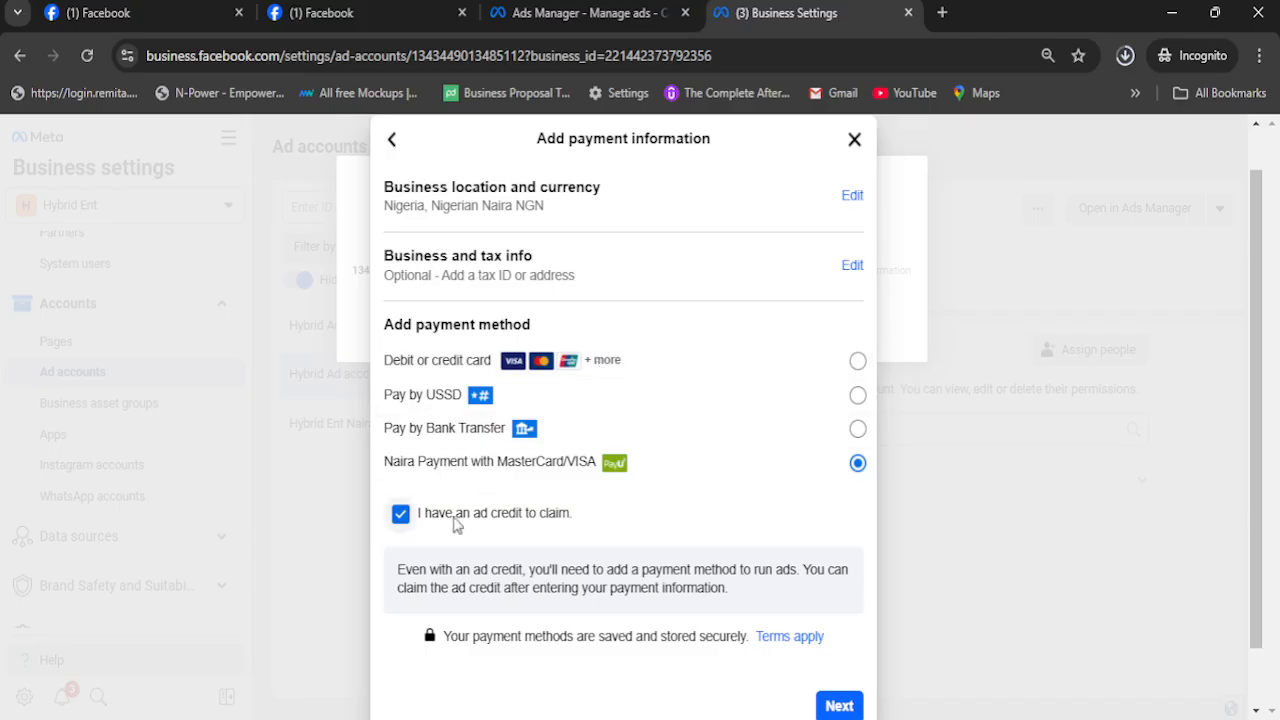
pyautogui.click(403, 514)
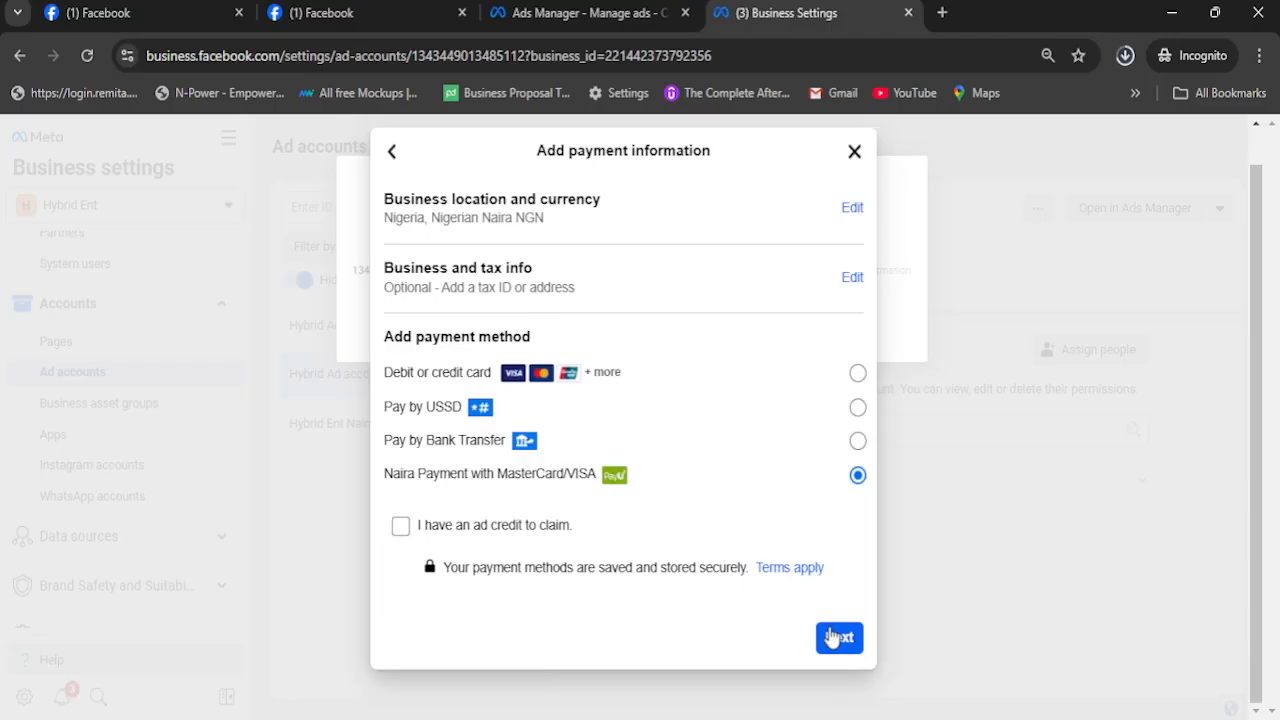
# Skip the VAT ID and continue to the PayU payment with 4,500.00 as the amount, leaving the Add funds dialog without paying
pyautogui.click(838, 638)
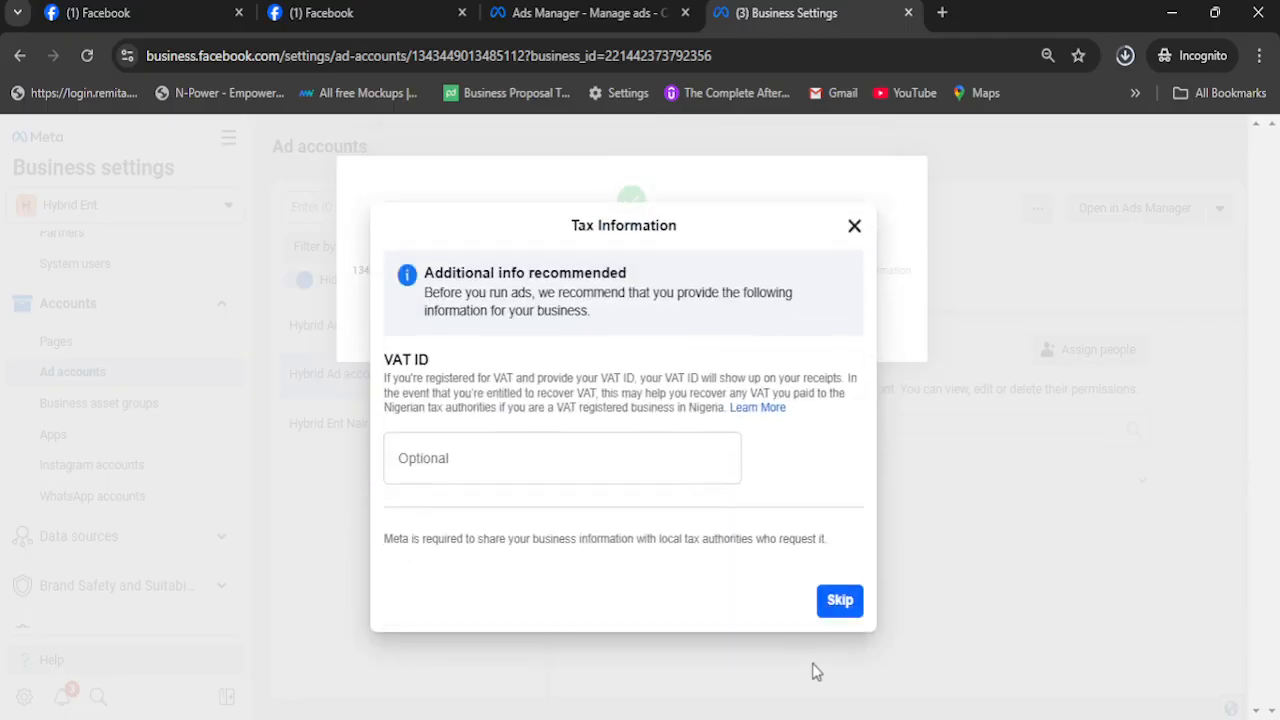
pyautogui.click(840, 601)
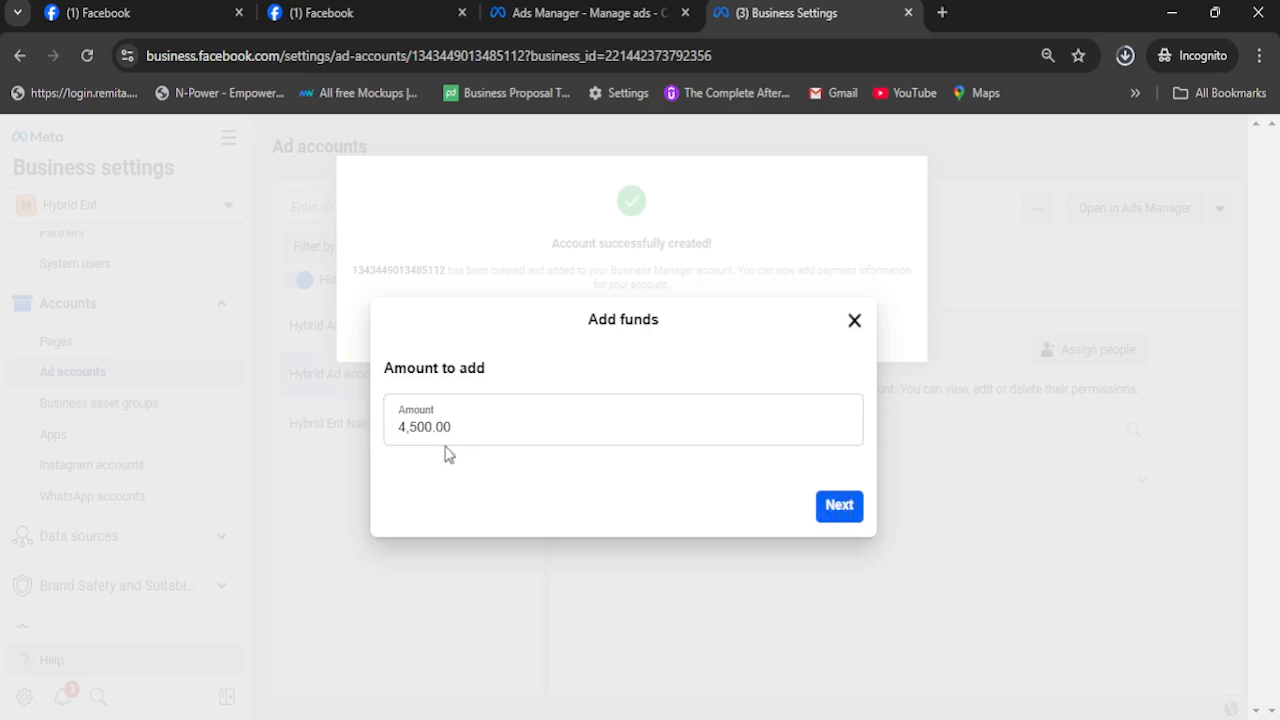
pyautogui.click(838, 506)
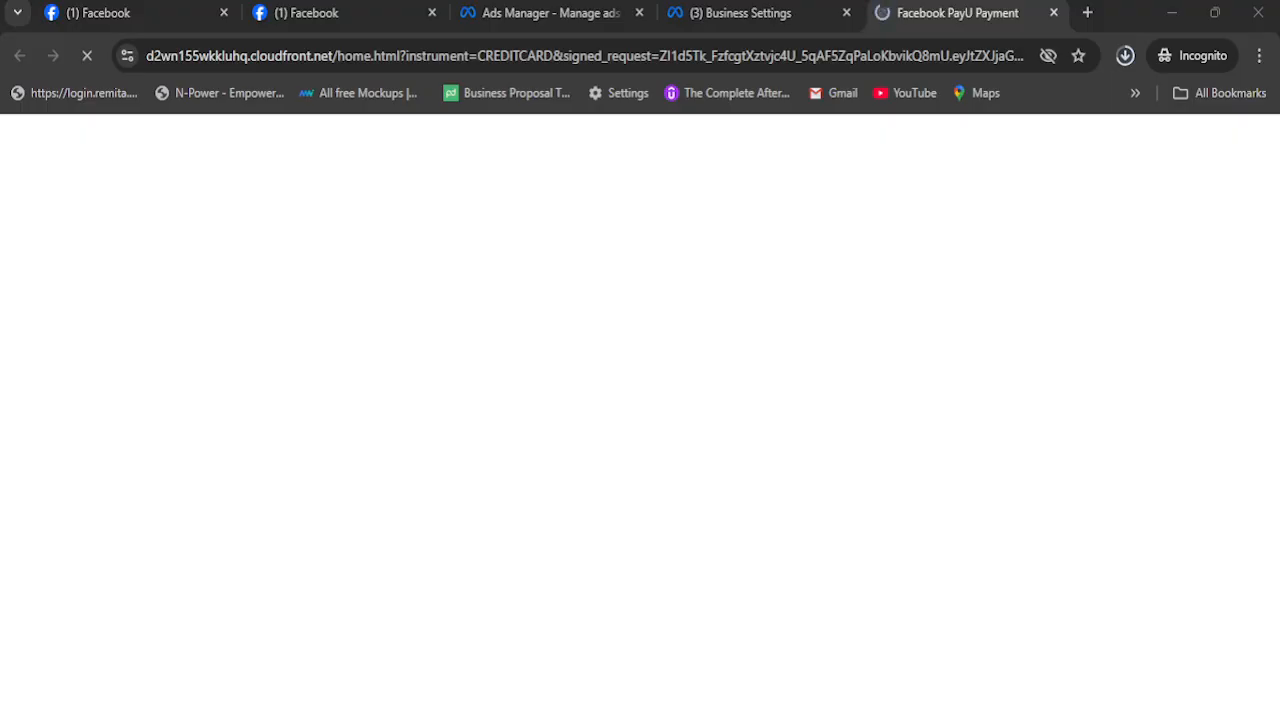
pyautogui.click(789, 12)
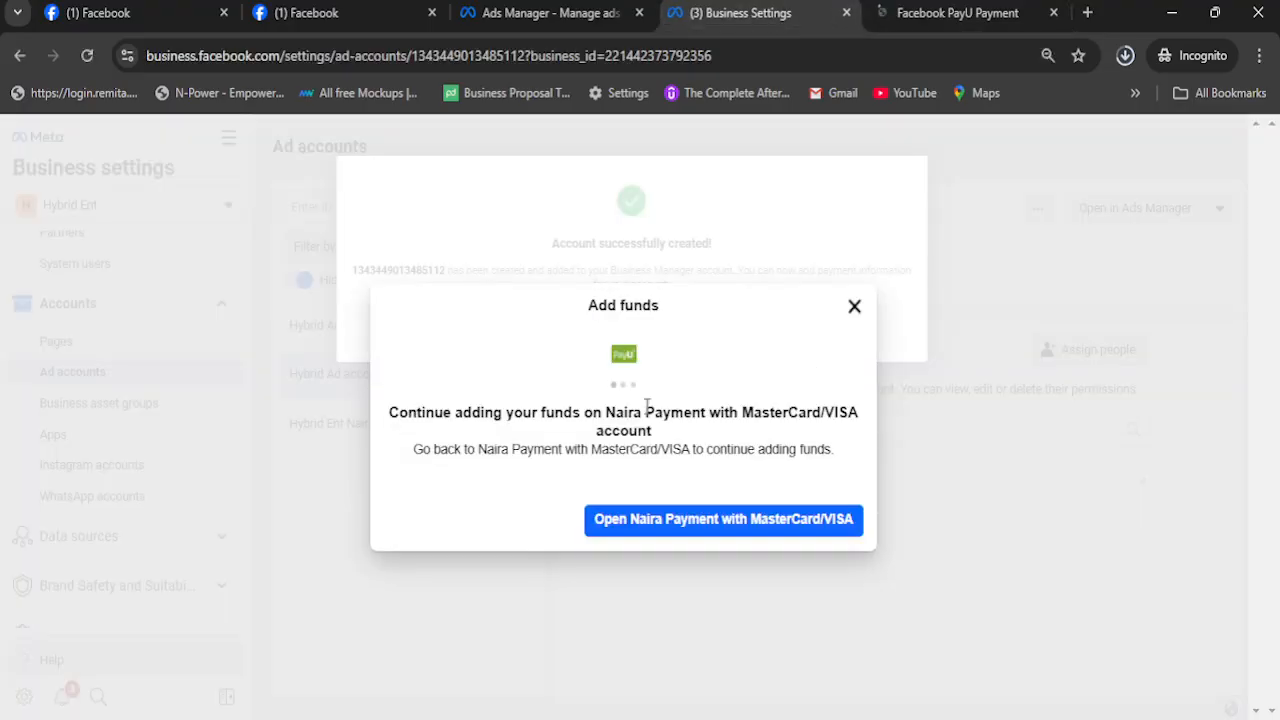
pyautogui.click(854, 307)
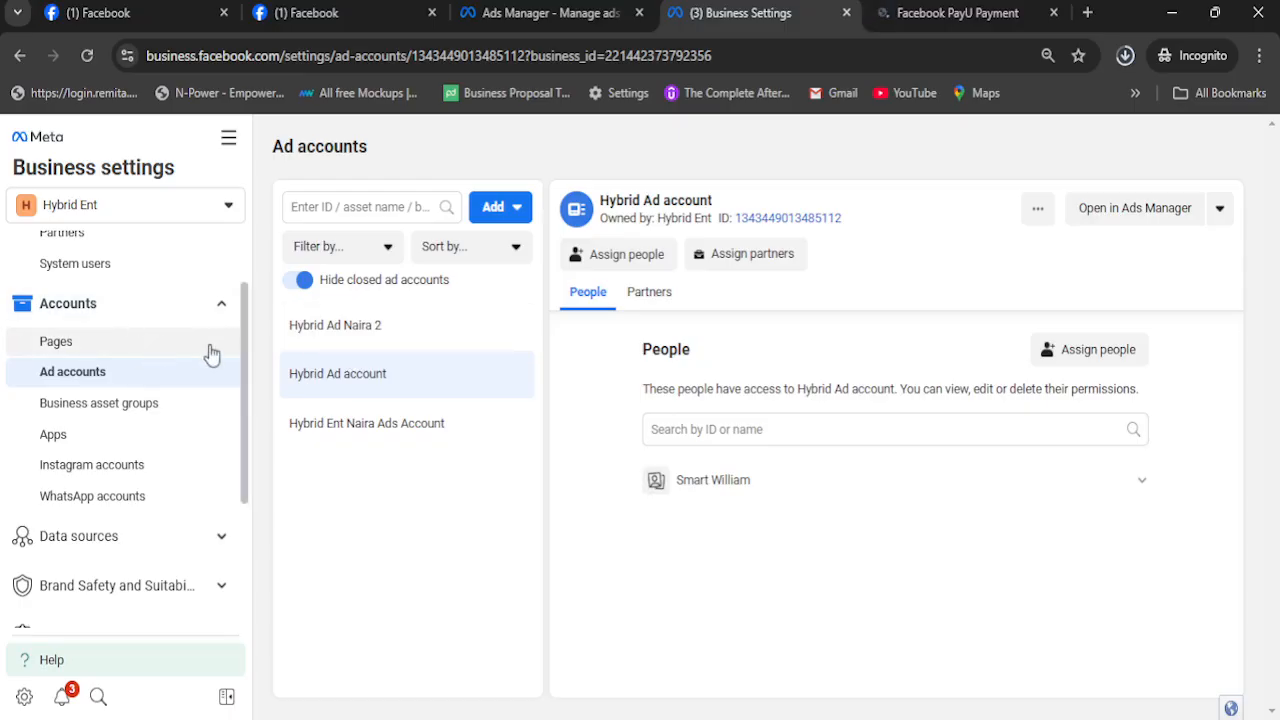
# Open the Pages of the Hybrid Ent business portfolio and start adding an existing Facebook Page
pyautogui.click(115, 345)
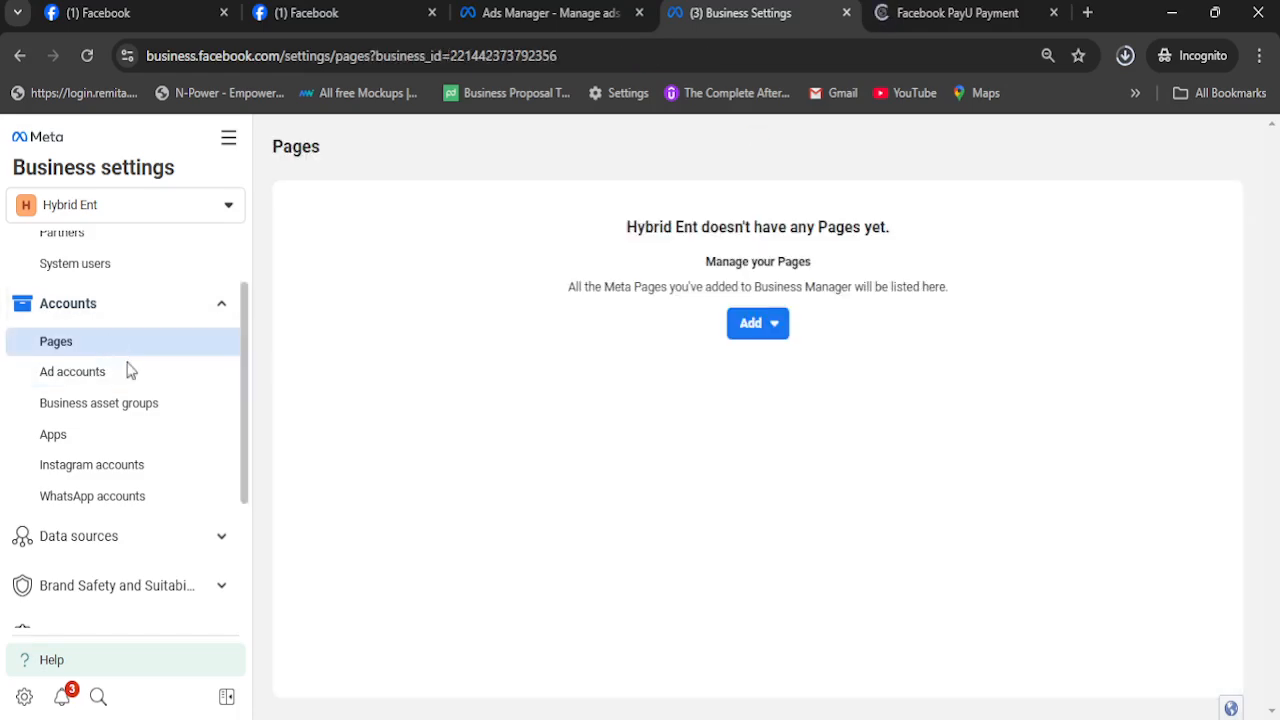
pyautogui.click(752, 555)
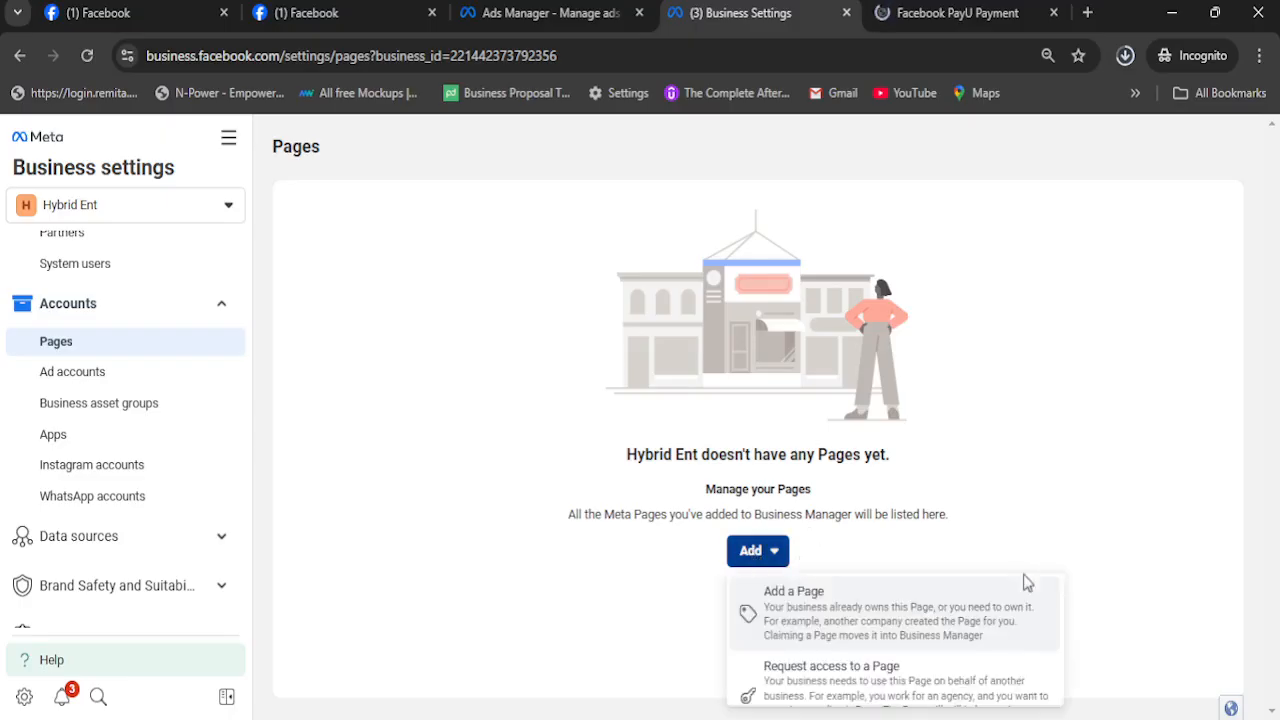
pyautogui.scroll(-1, 920, 605)
pyautogui.scroll(1, 875, 640)
pyautogui.click(848, 612)
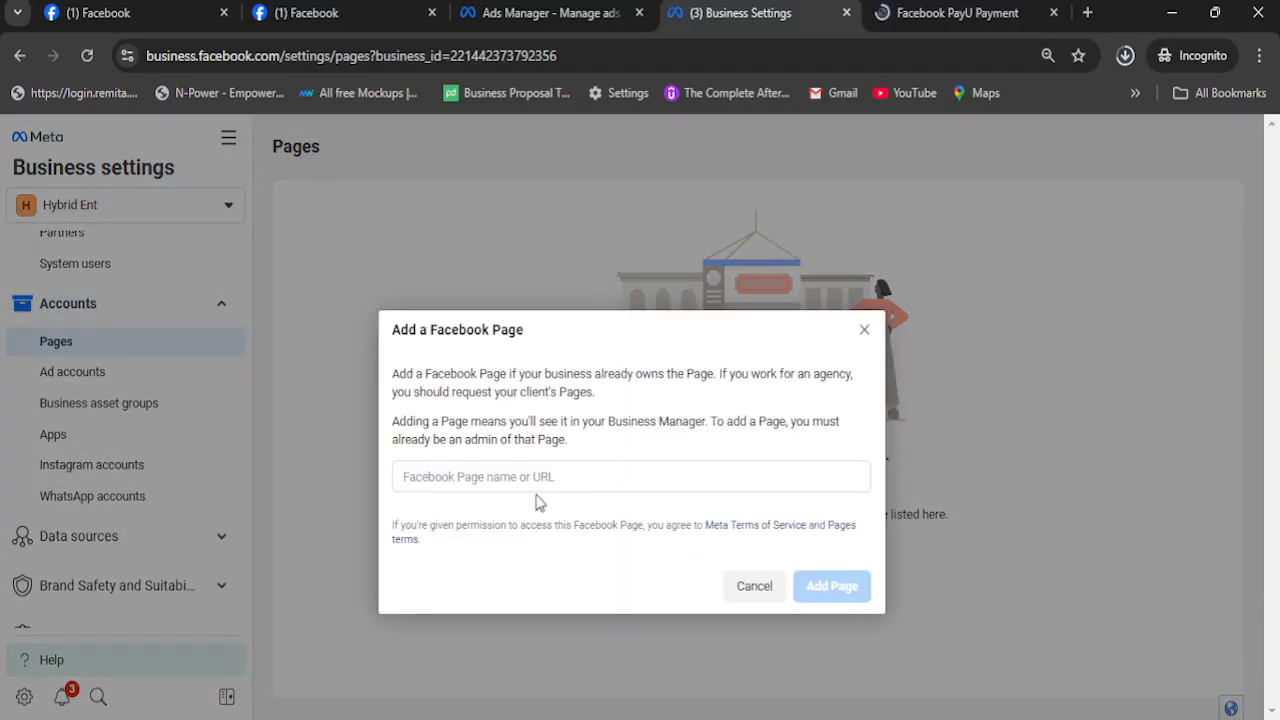
pyautogui.click(522, 478)
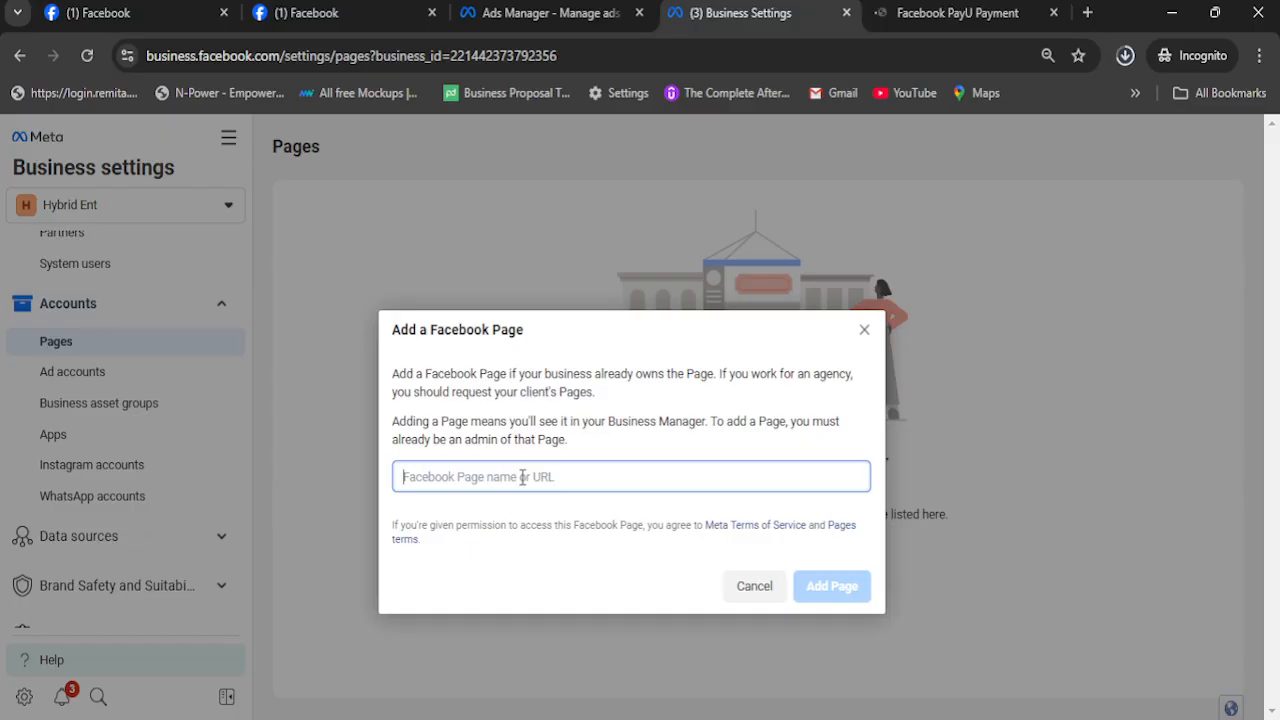
# Copy the name of the Hybridd Expert Nig Ltd Page from the list of managed Pages on Facebook
pyautogui.click(128, 12)
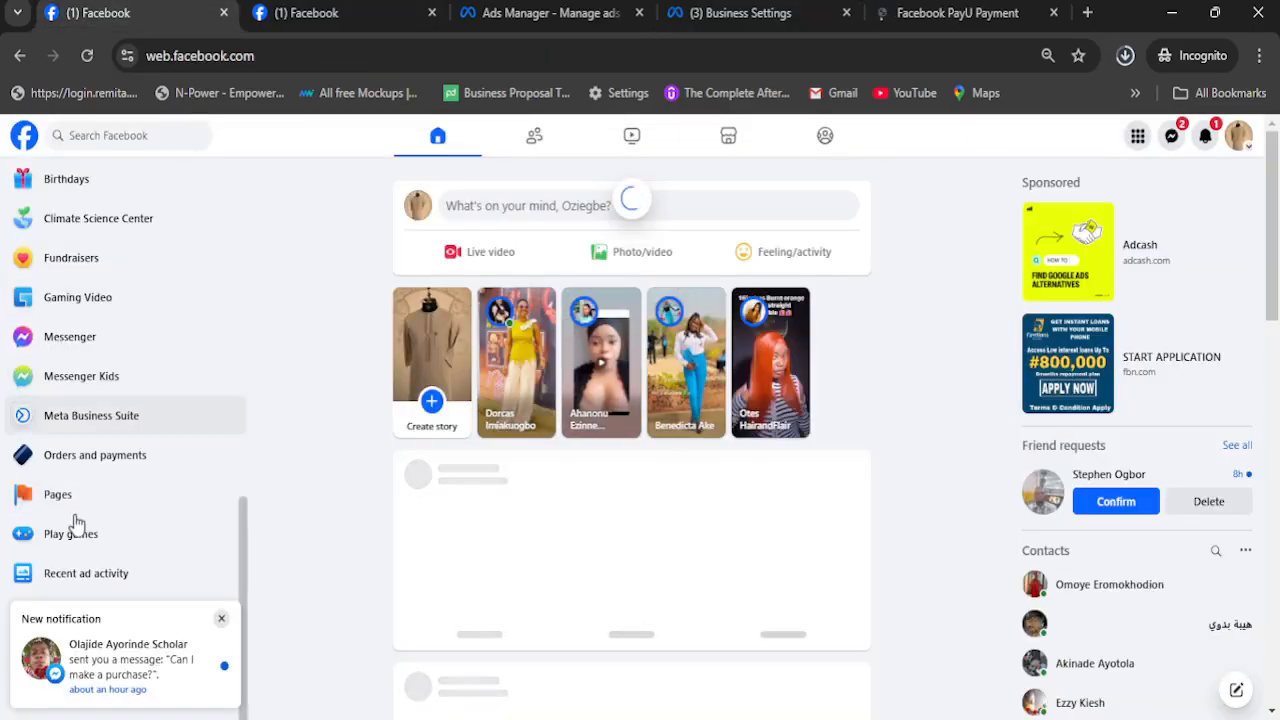
pyautogui.click(72, 505)
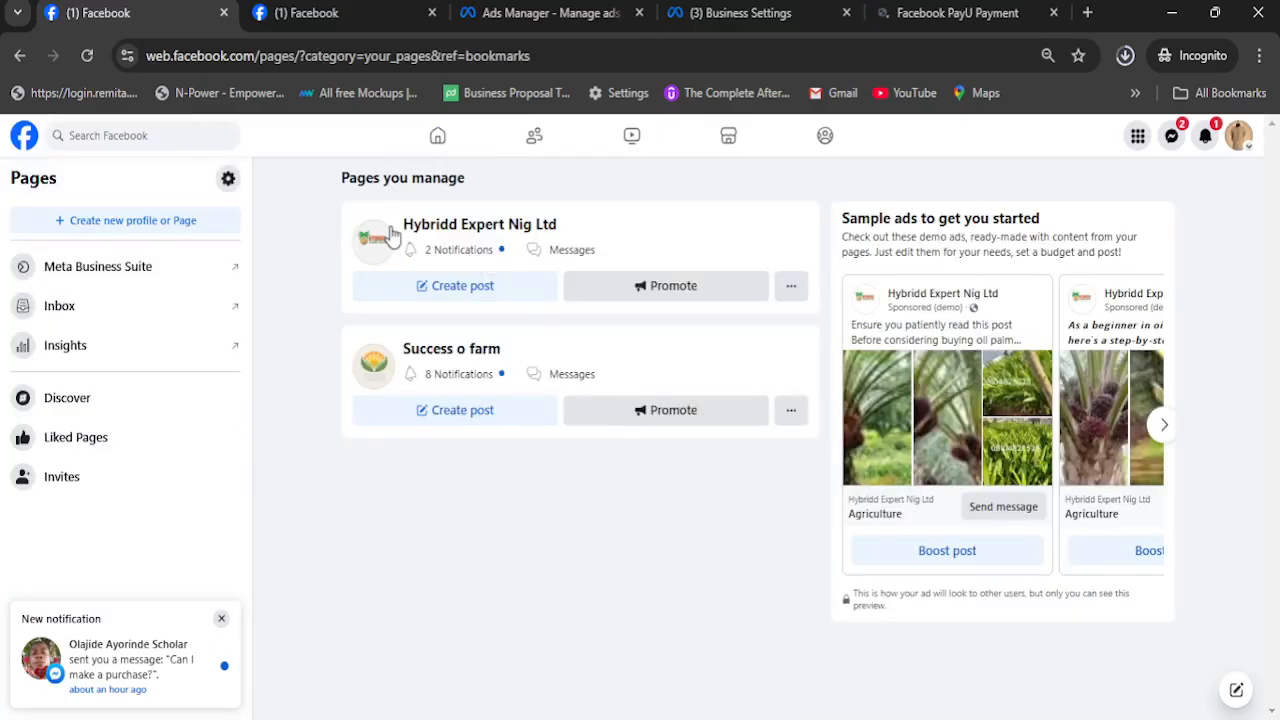
pyautogui.moveTo(403, 222); pyautogui.dragTo(590, 215)
pyautogui.hotkey('ctrl', 'c')
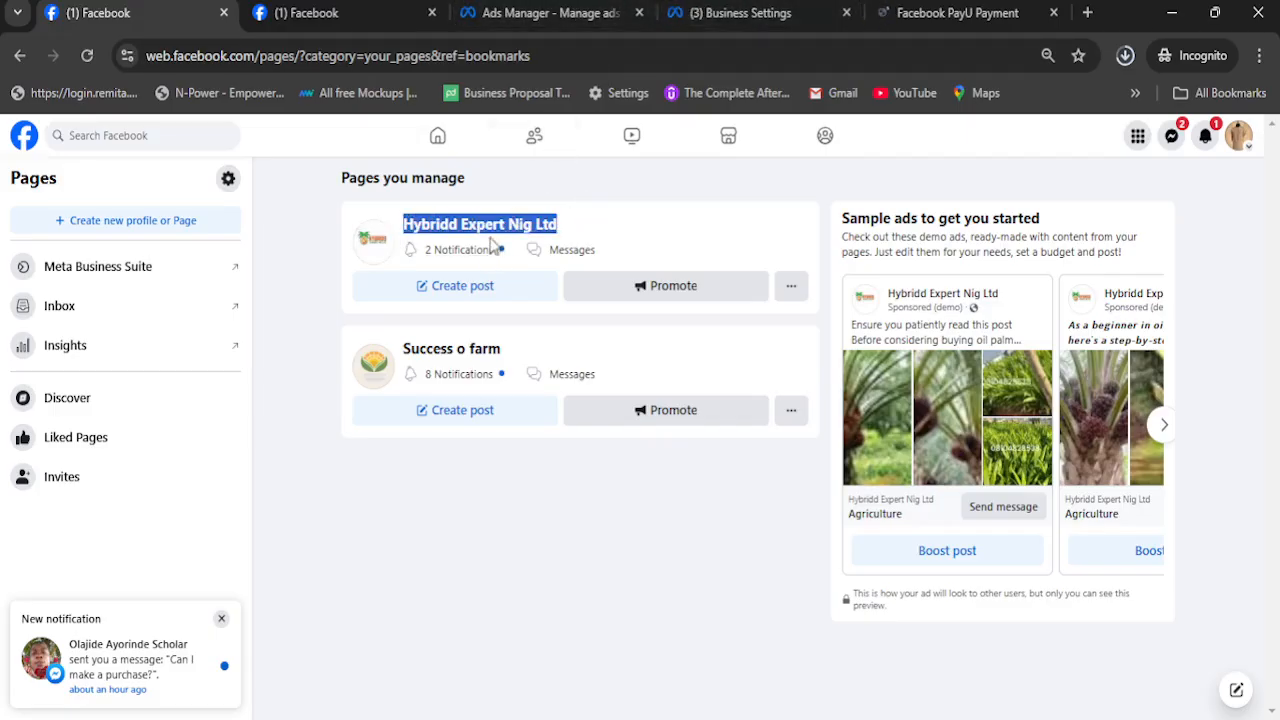
# Close the PayU payment page and try to add the Hybridd Expert Nig Ltd Page to the business portfolio
pyautogui.click(945, 12)
pyautogui.click(755, 12)
pyautogui.click(1054, 12)
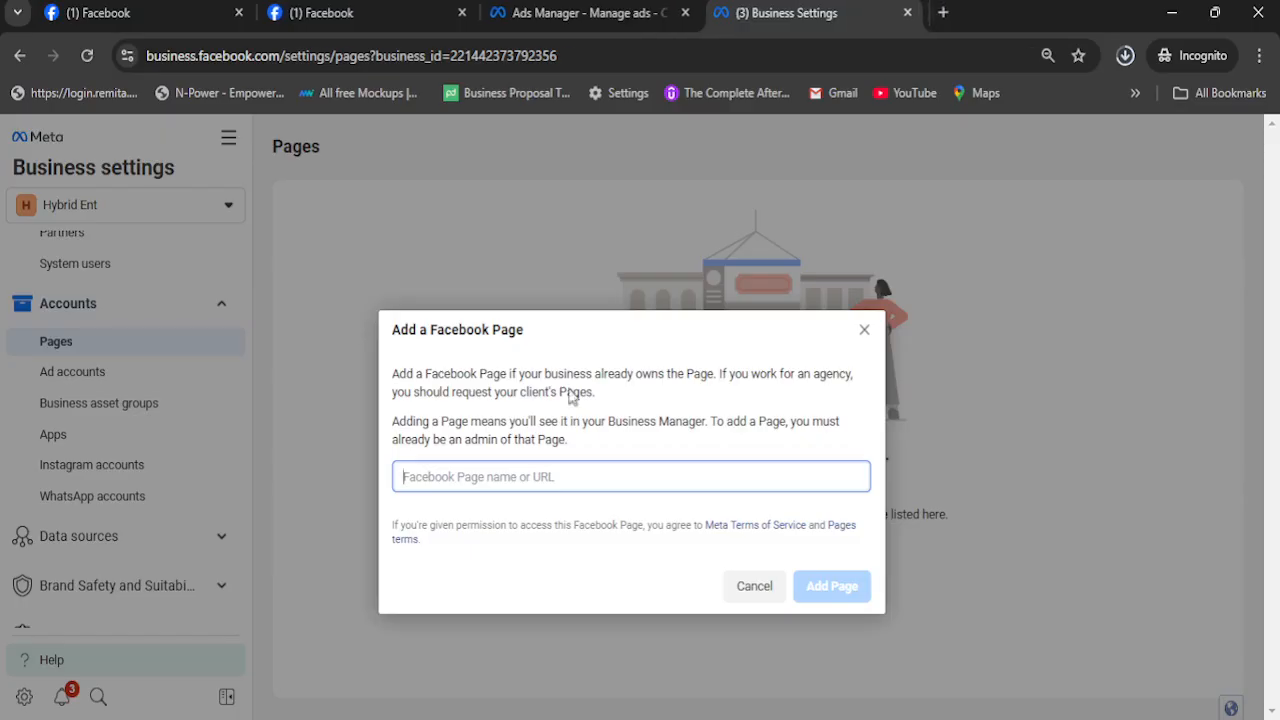
pyautogui.hotkey('ctrl', 'v')
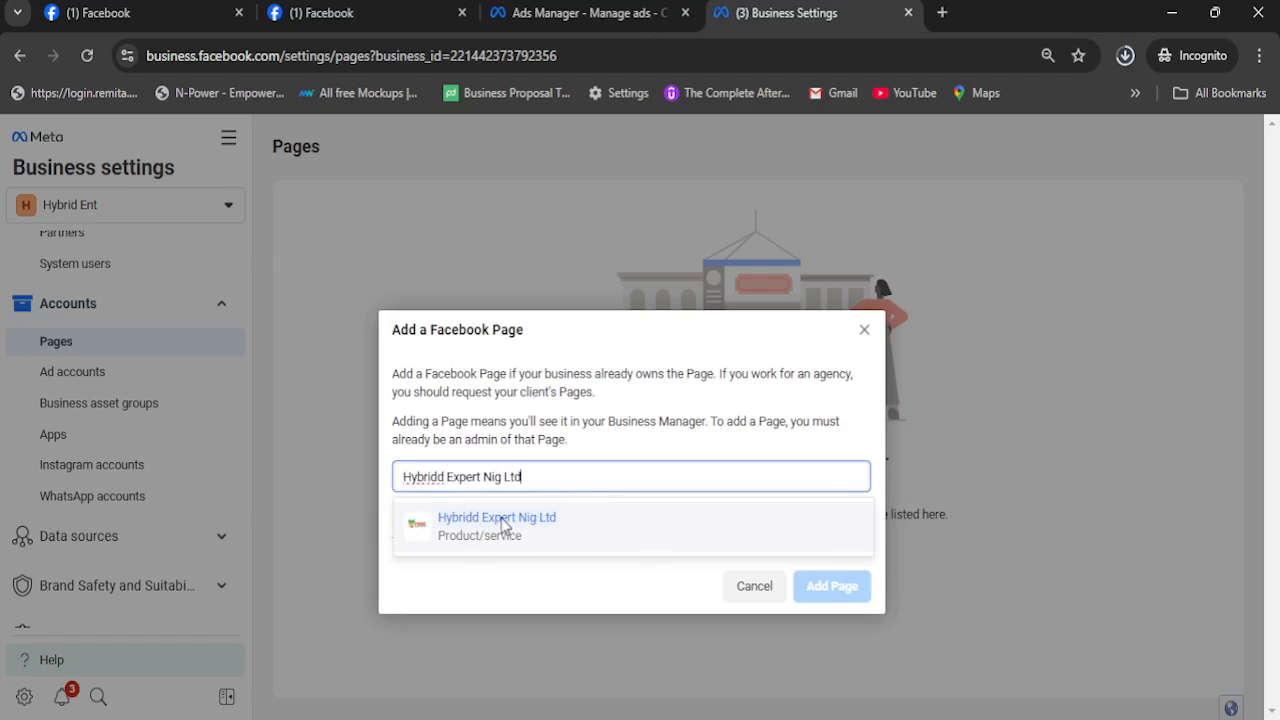
pyautogui.click(505, 527)
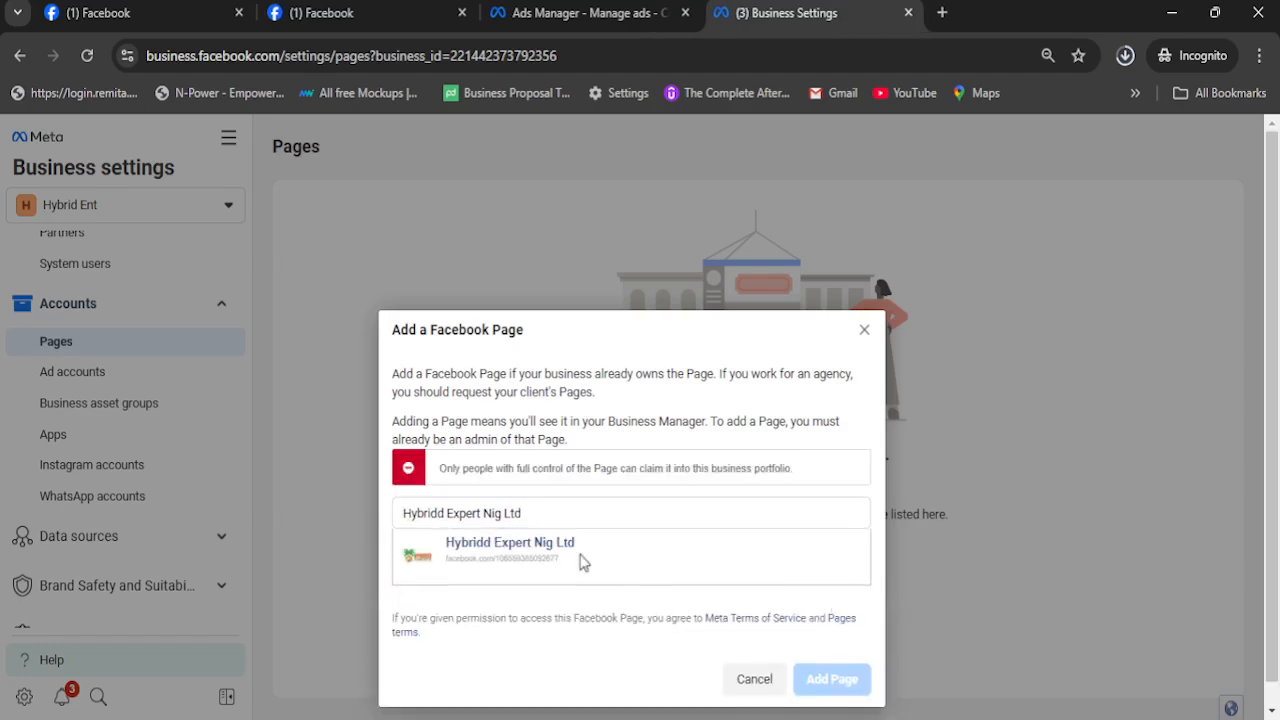
pyautogui.moveTo(441, 447); pyautogui.dragTo(797, 450)
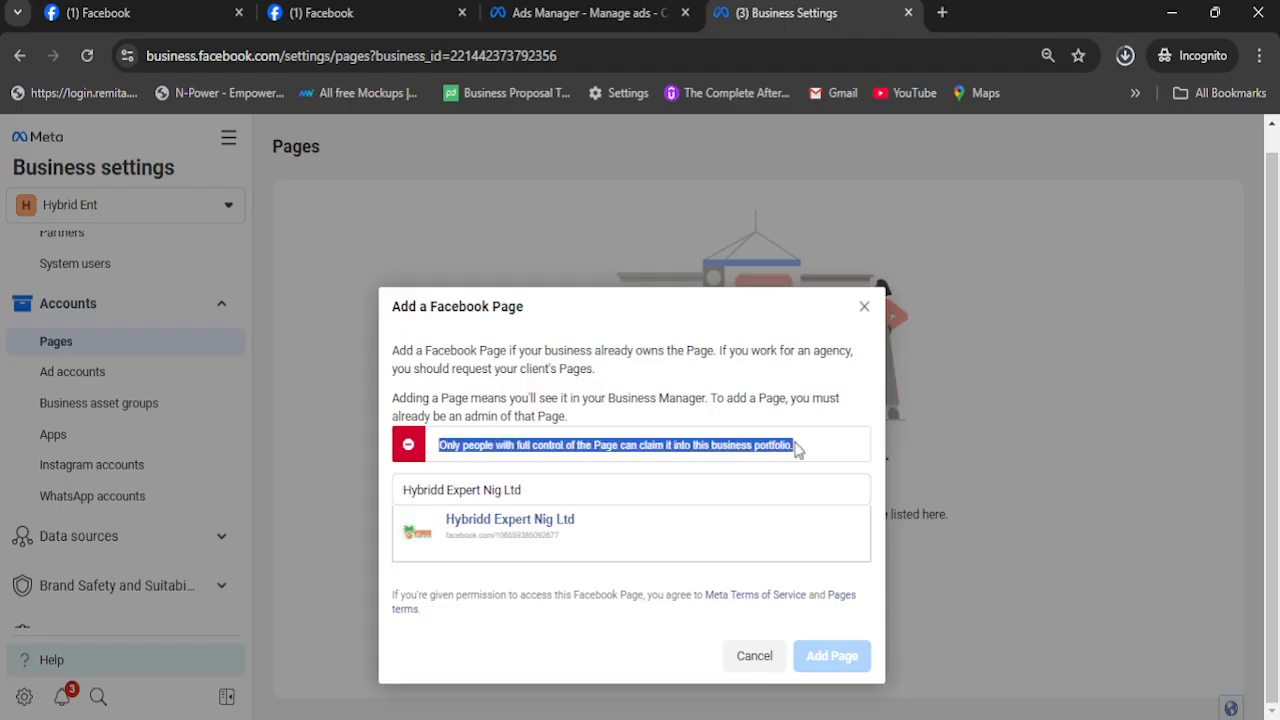
pyautogui.click(754, 656)
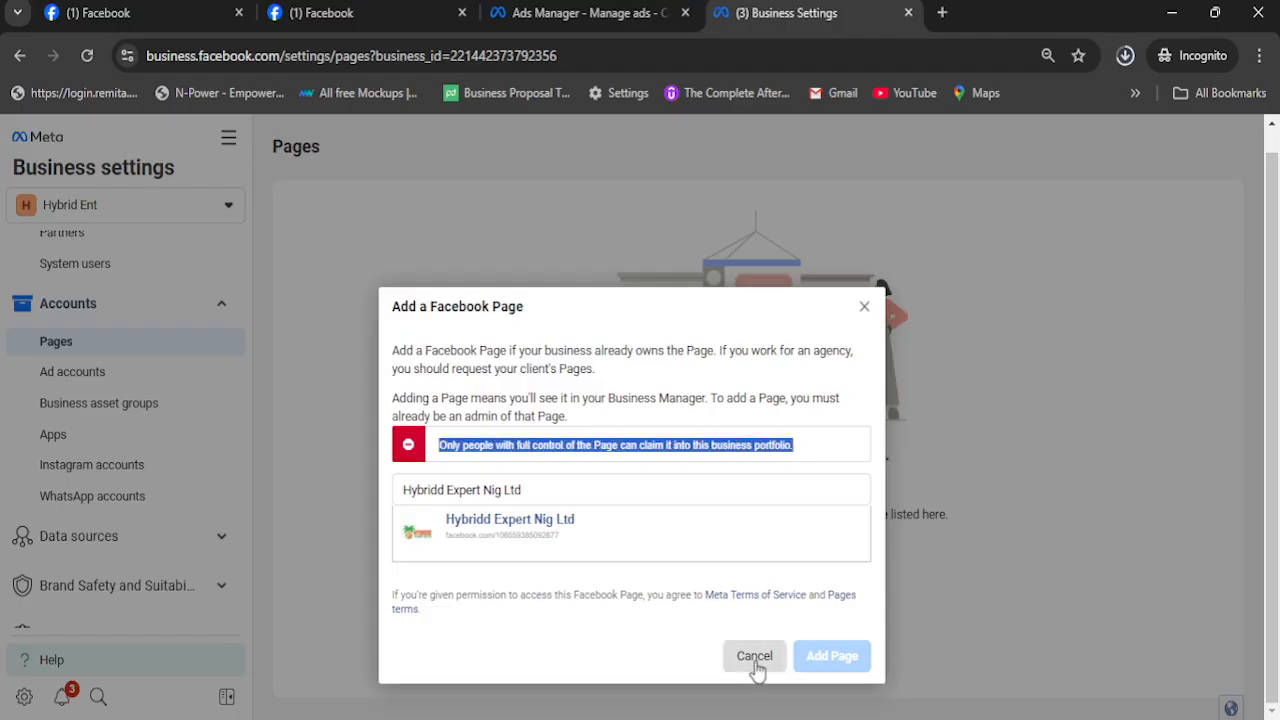
# Show the assets assigned to the listed person among the portfolio's People
pyautogui.scroll(2, 135, 447)
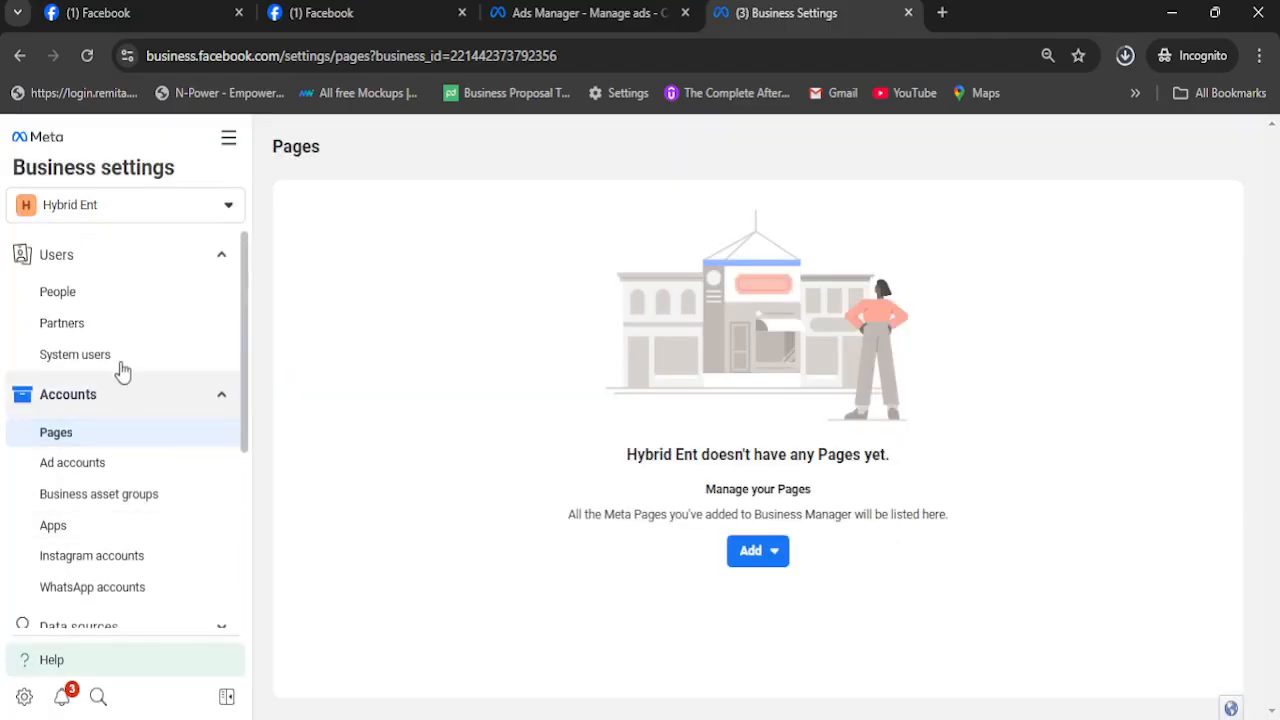
pyautogui.click(102, 295)
pyautogui.click(588, 297)
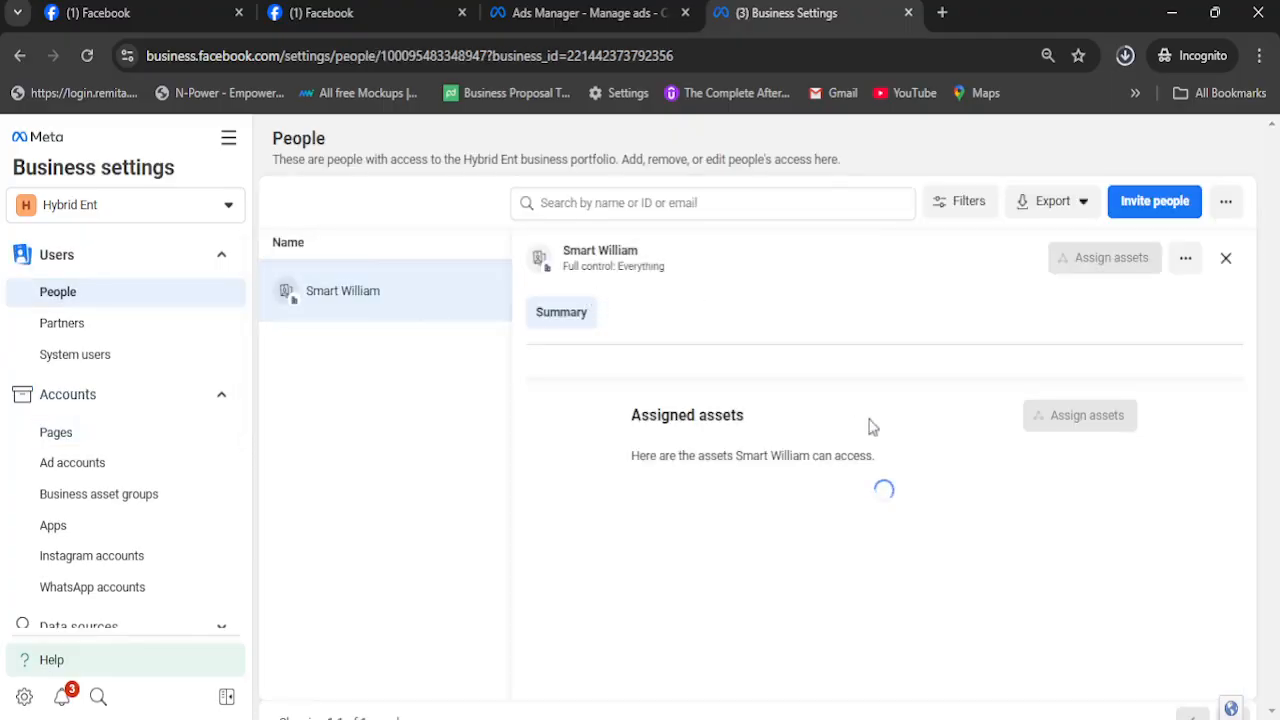
pyautogui.scroll(-1, 1086, 425)
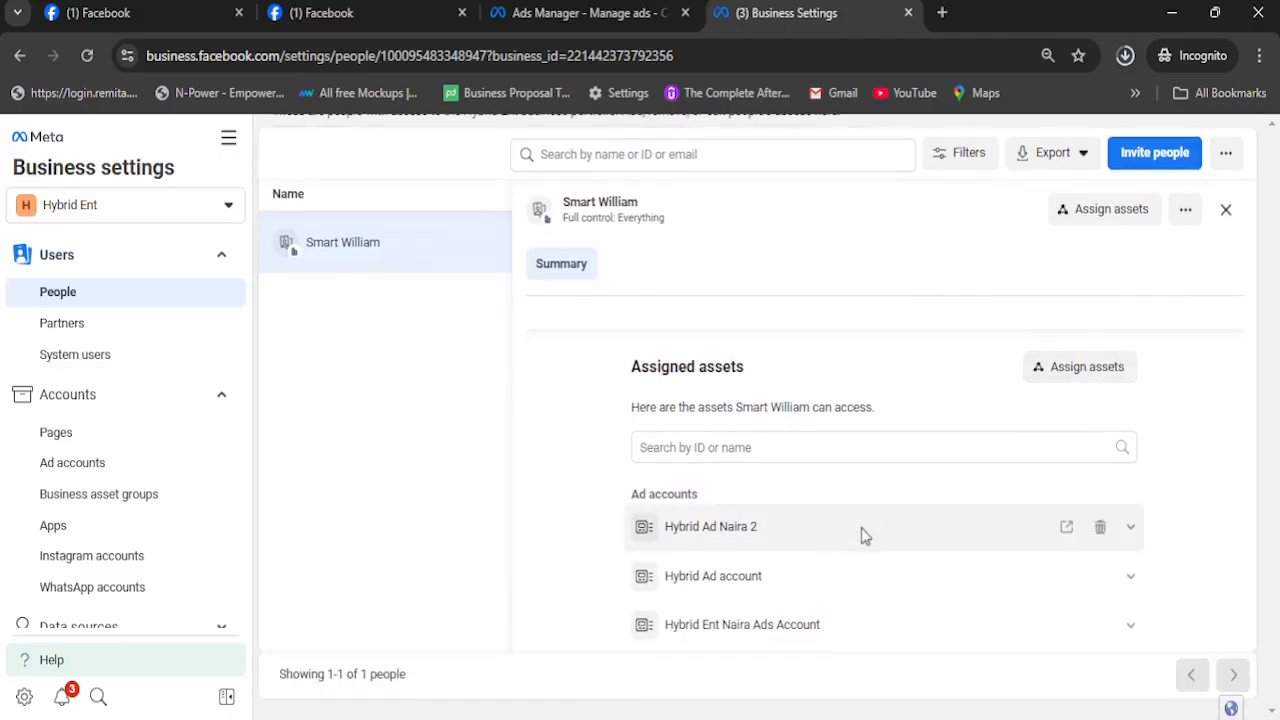
# Assign Hybrid Ad account, Hybrid Ad Naira 2 and Hybrid Ent Naira Ads Account to the listed person with full control to manage ad accounts
pyautogui.click(1087, 368)
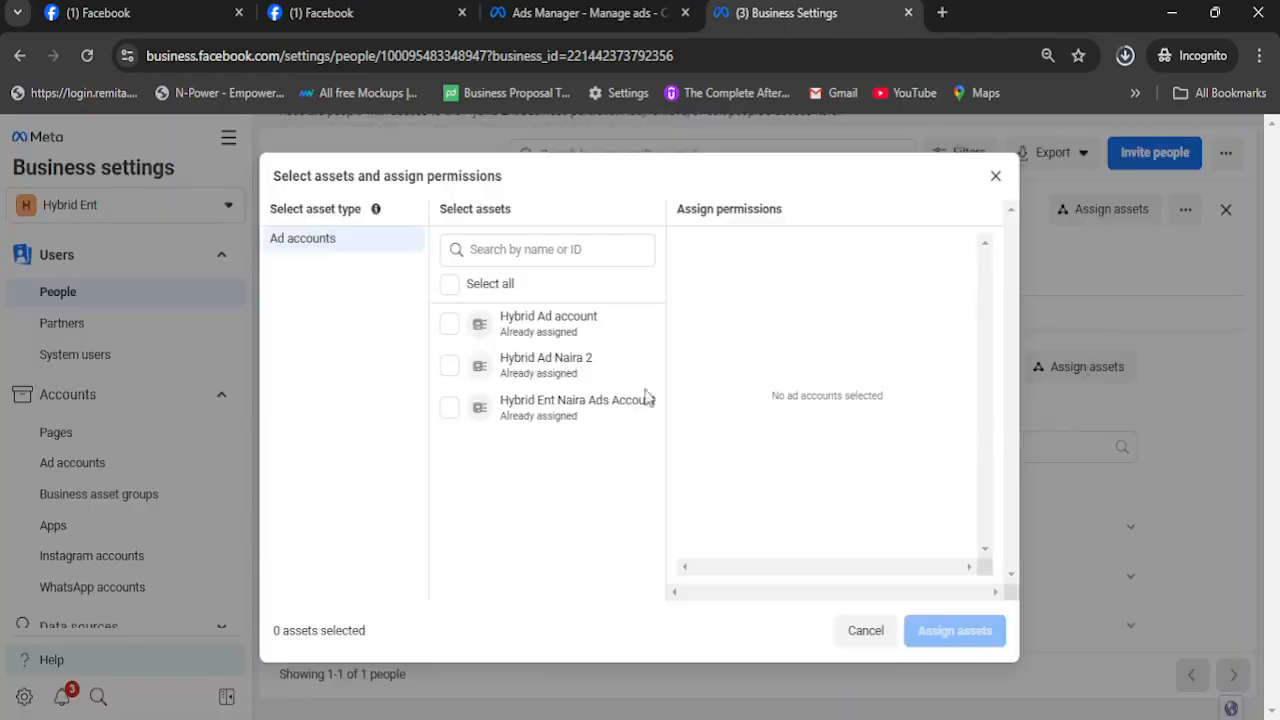
pyautogui.click(449, 323)
pyautogui.click(449, 365)
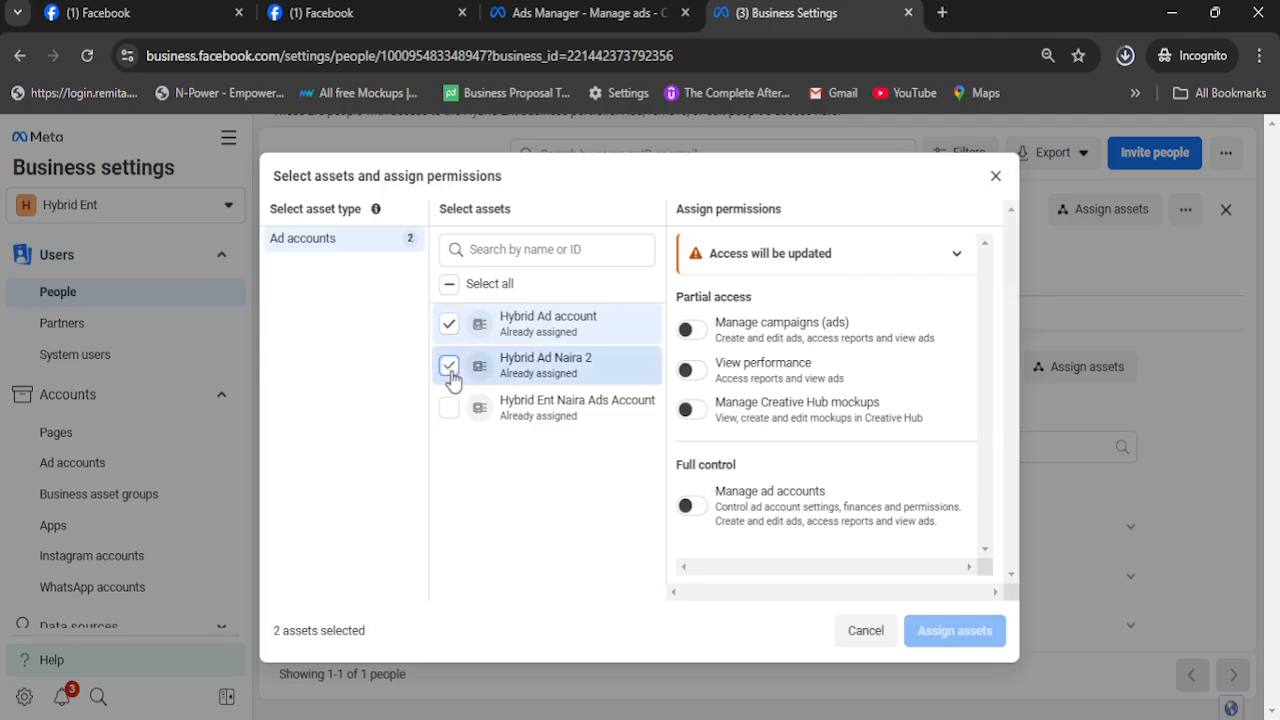
pyautogui.click(450, 412)
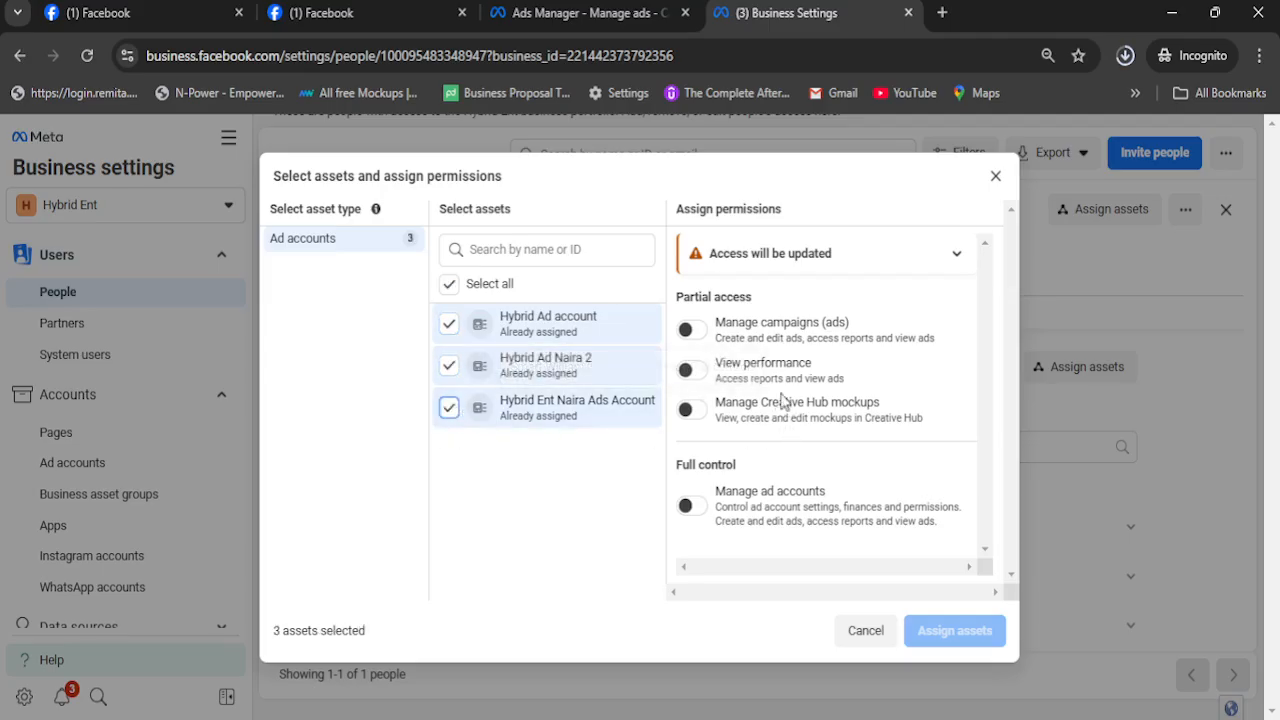
pyautogui.click(690, 505)
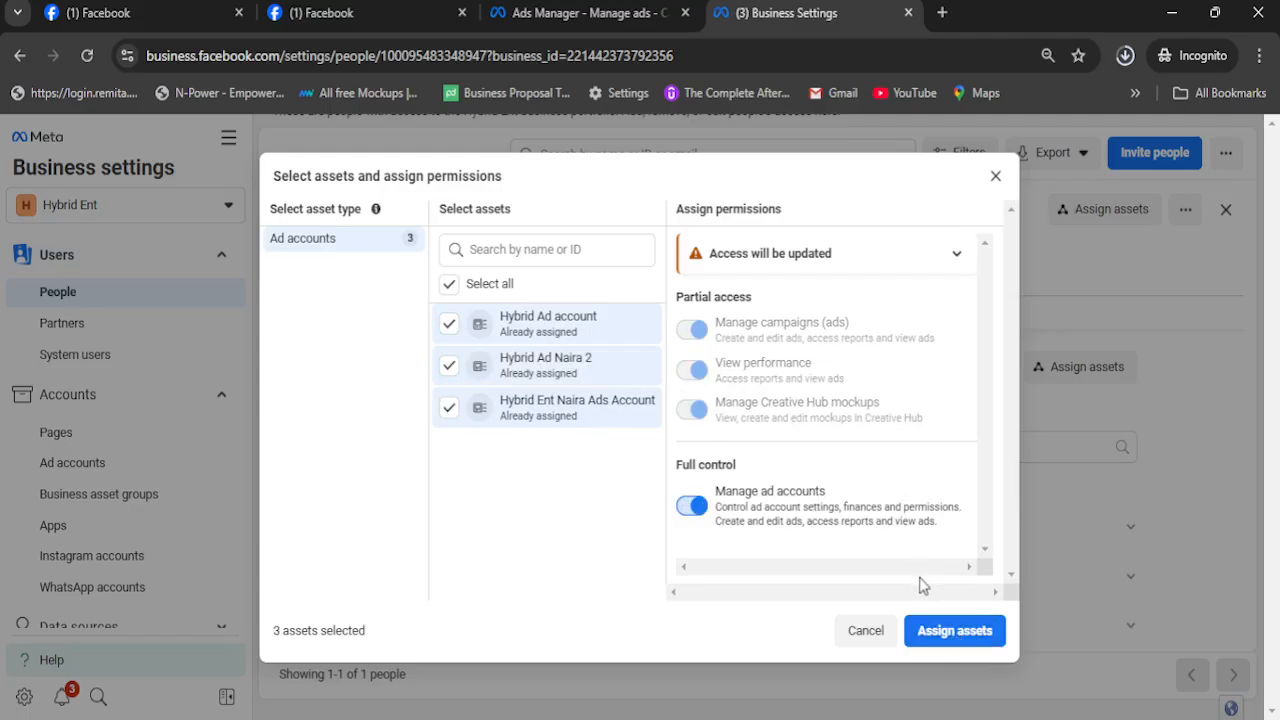
pyautogui.click(950, 635)
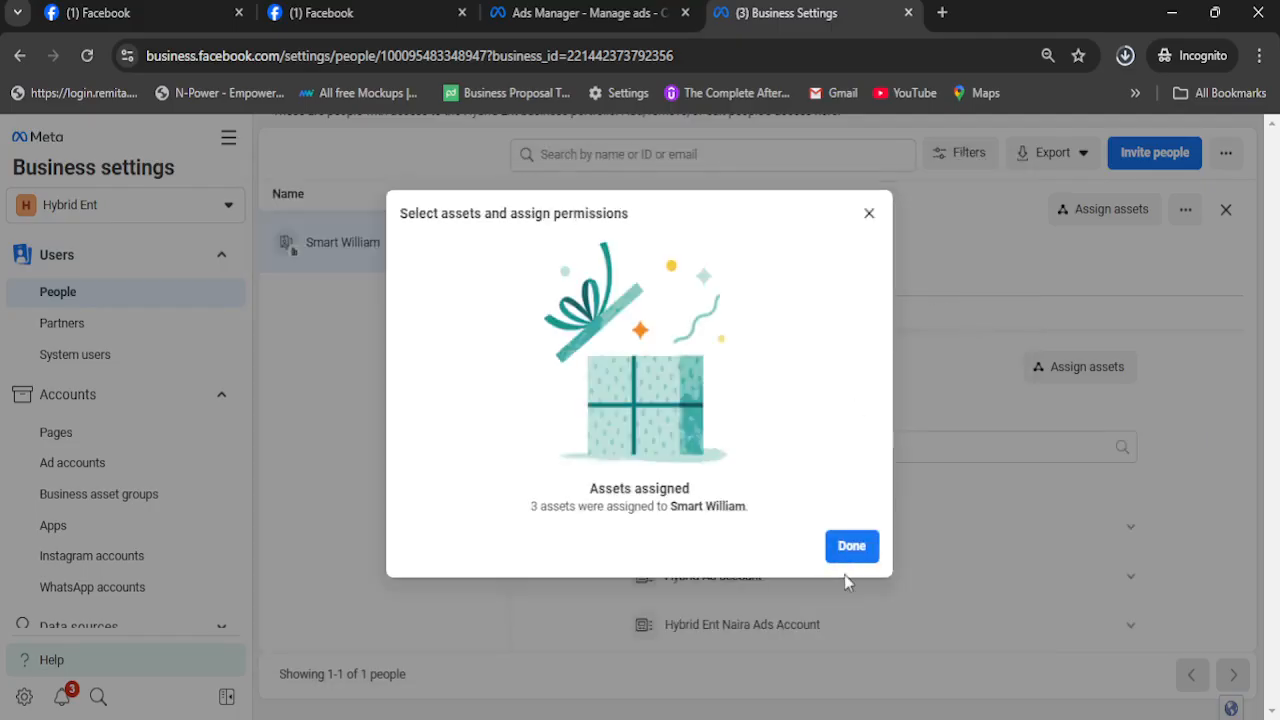
pyautogui.click(850, 550)
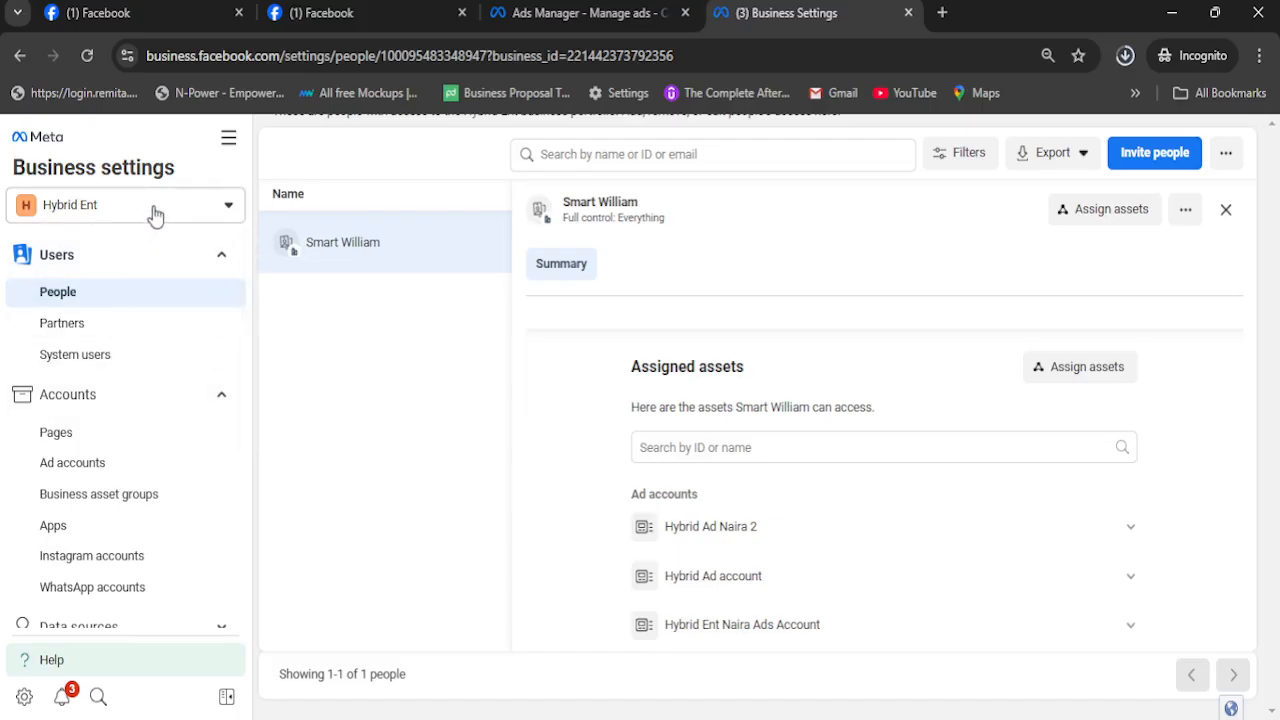
# Open the account owner's personal Facebook profile and examine it alongside the list of profiles and Pages available to the account
pyautogui.click(136, 6)
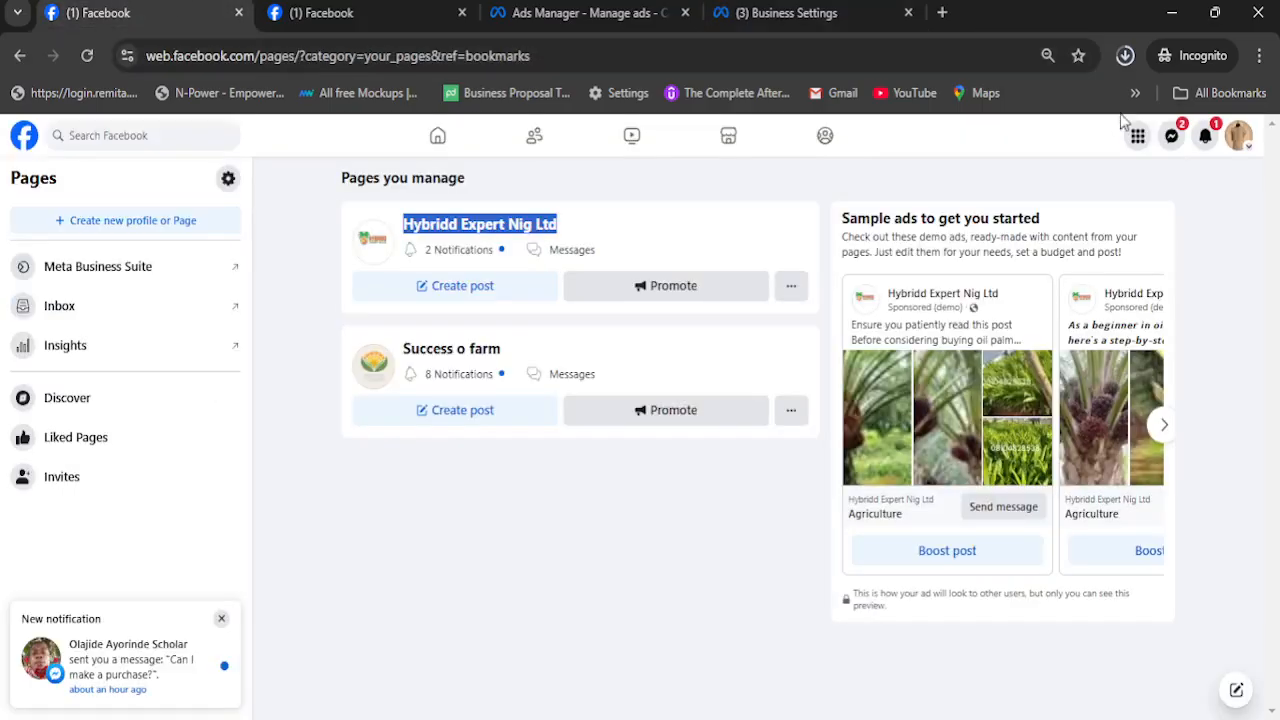
pyautogui.click(1240, 140)
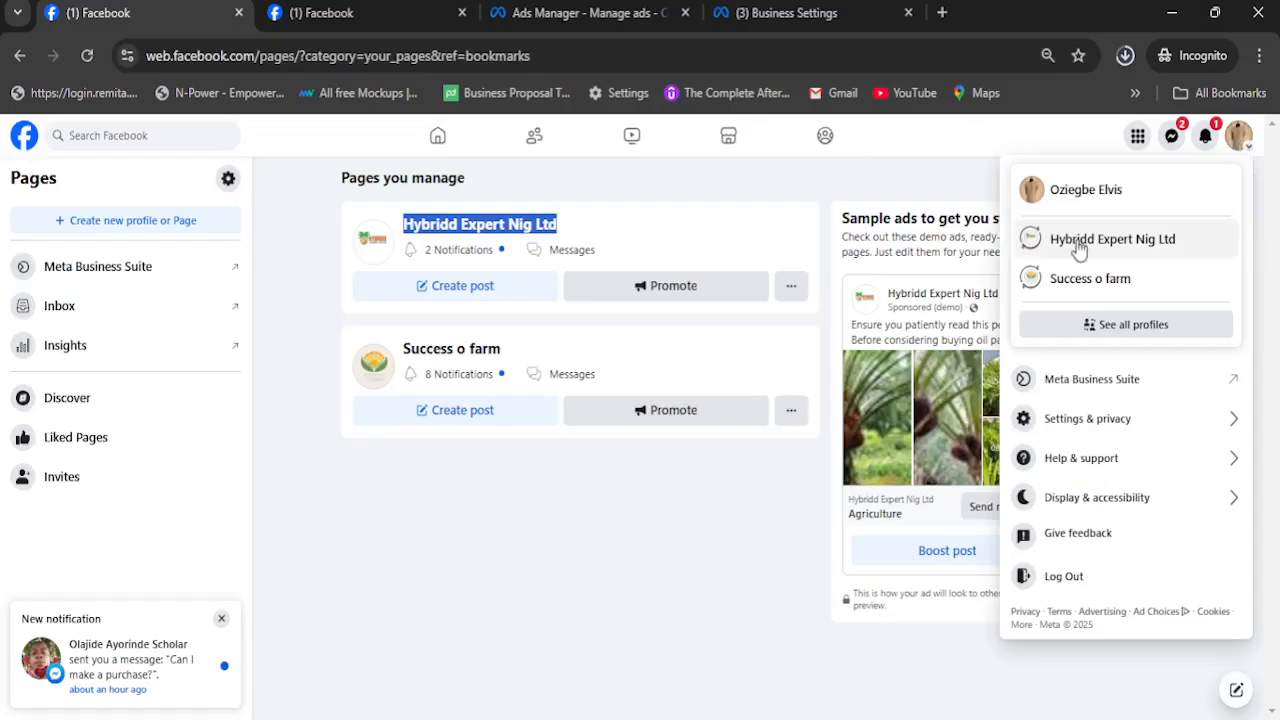
pyautogui.click(1060, 188)
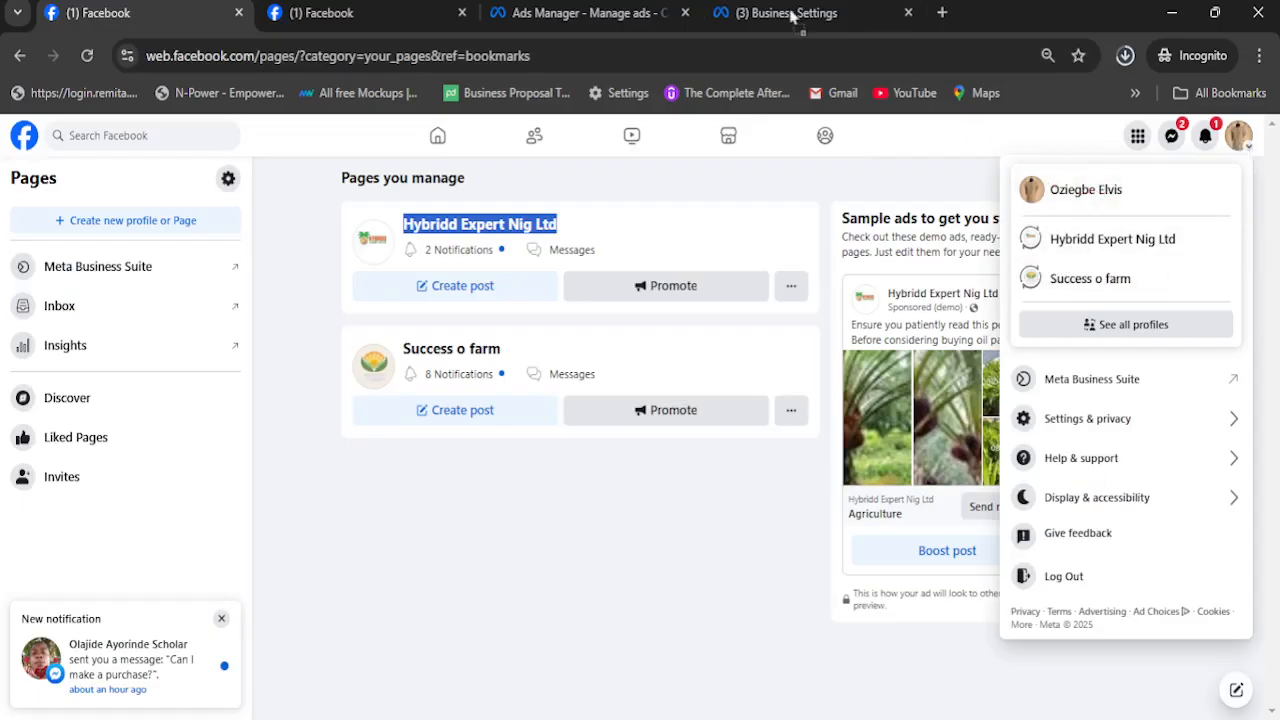
pyautogui.click(757, 12)
pyautogui.click(590, 12)
pyautogui.click(750, 10)
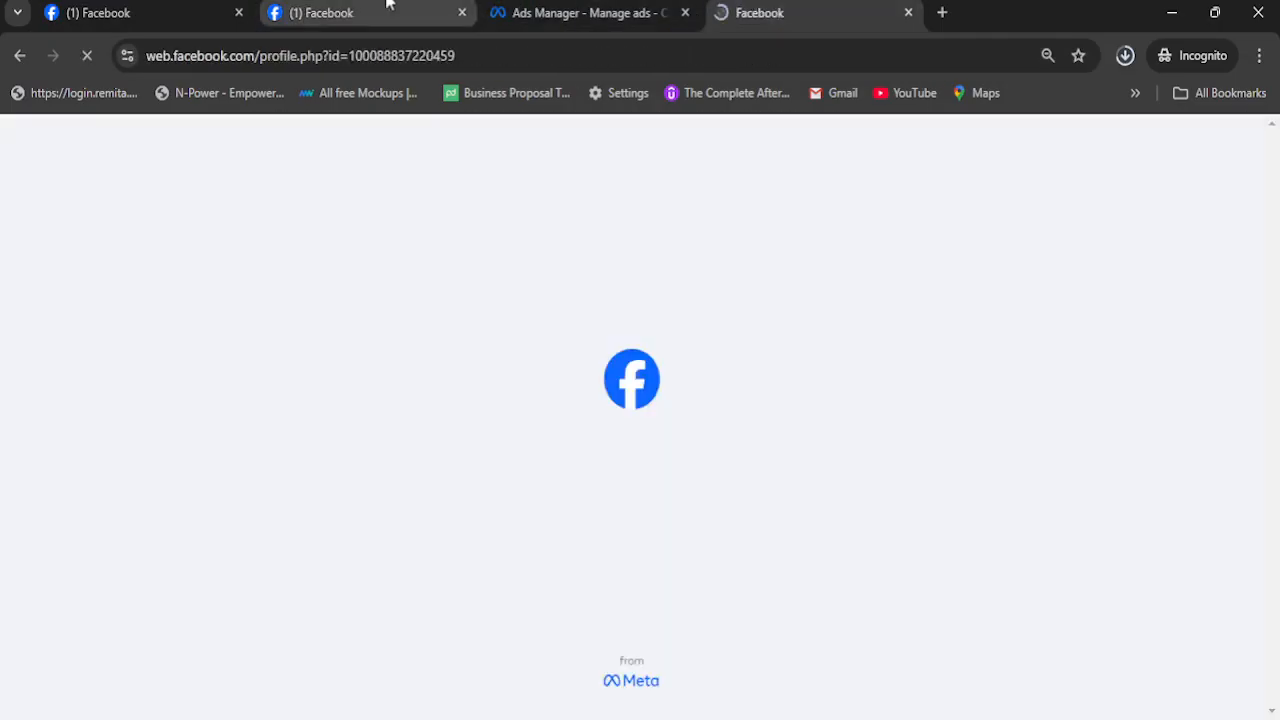
pyautogui.click(395, 12)
pyautogui.click(536, 12)
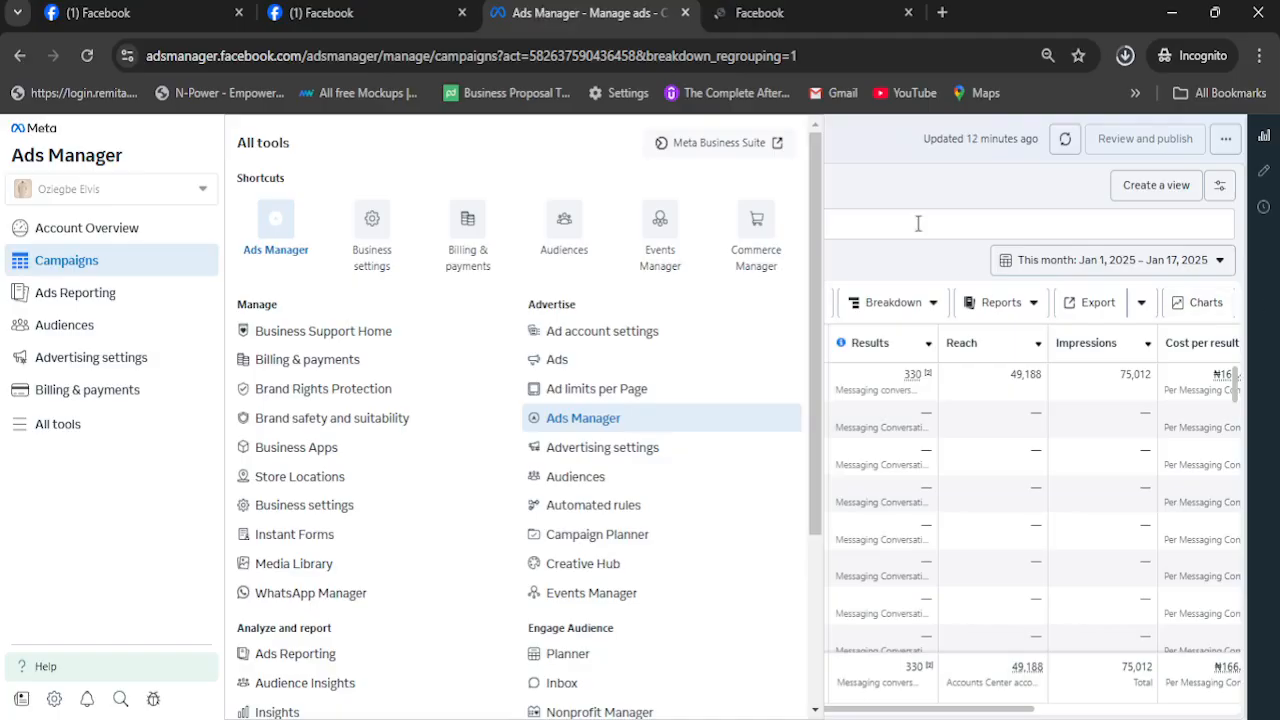
pyautogui.click(760, 12)
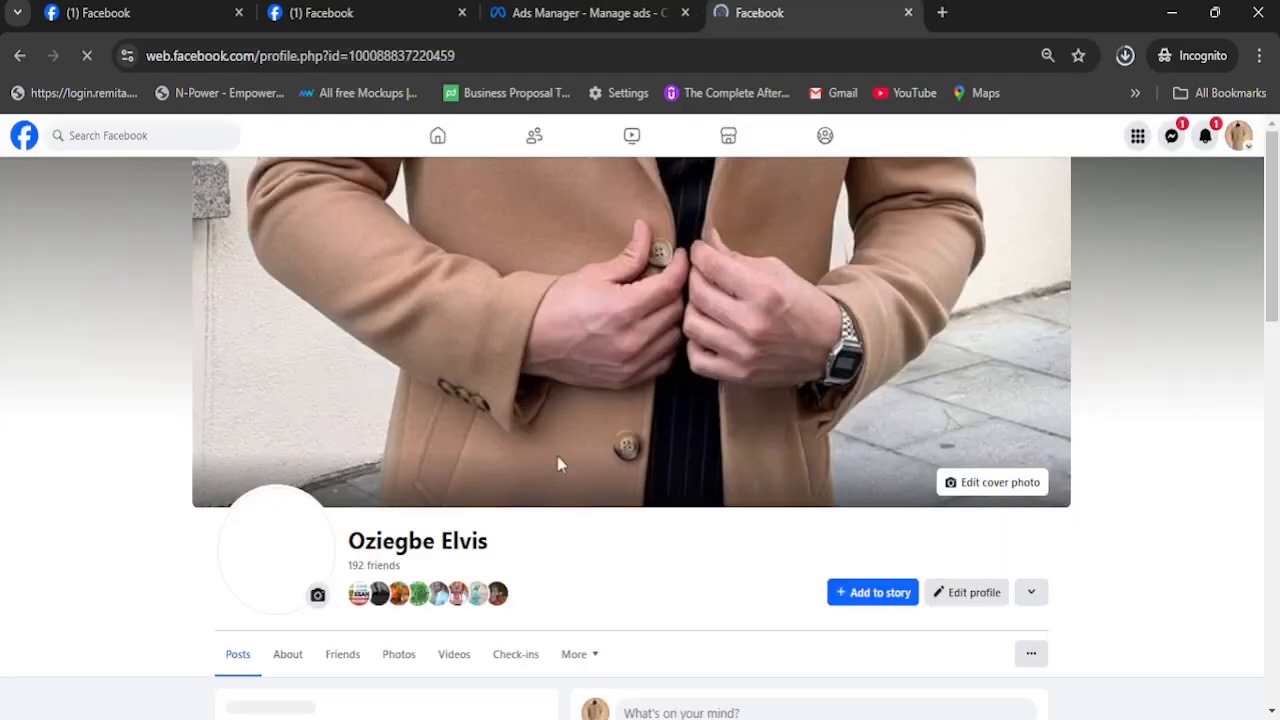
pyautogui.scroll(-3, 433, 378)
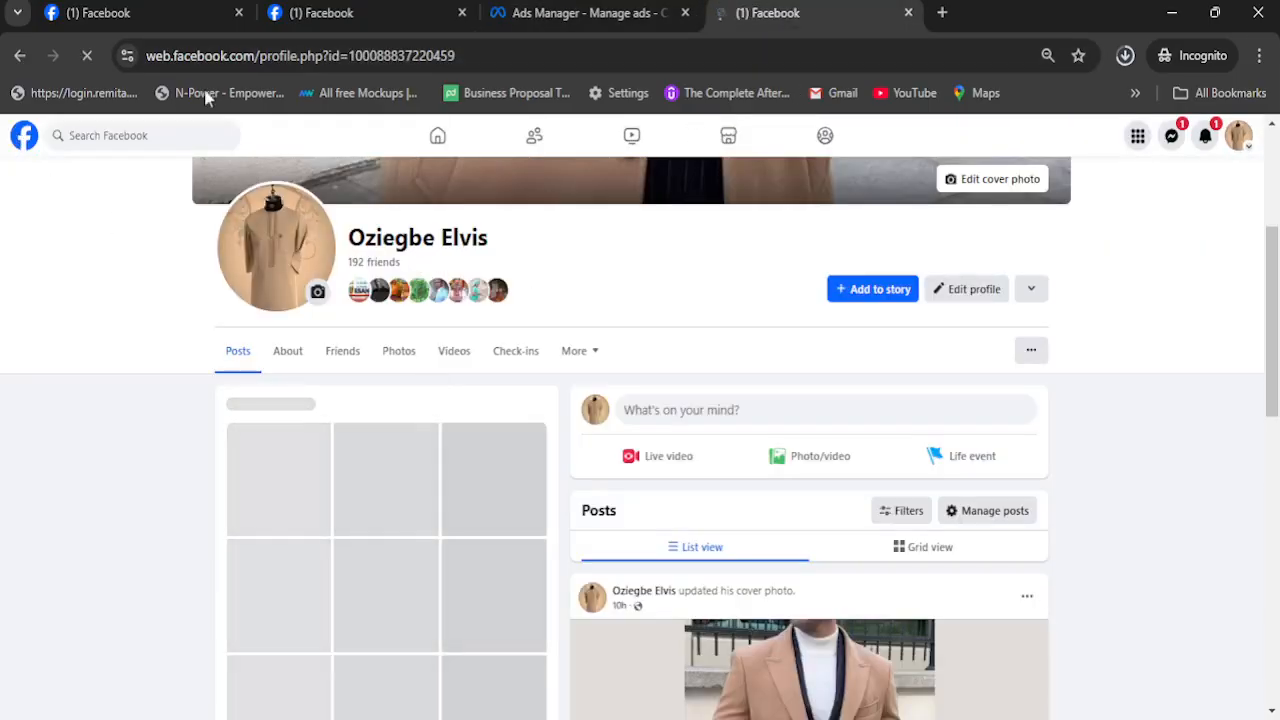
pyautogui.click(138, 8)
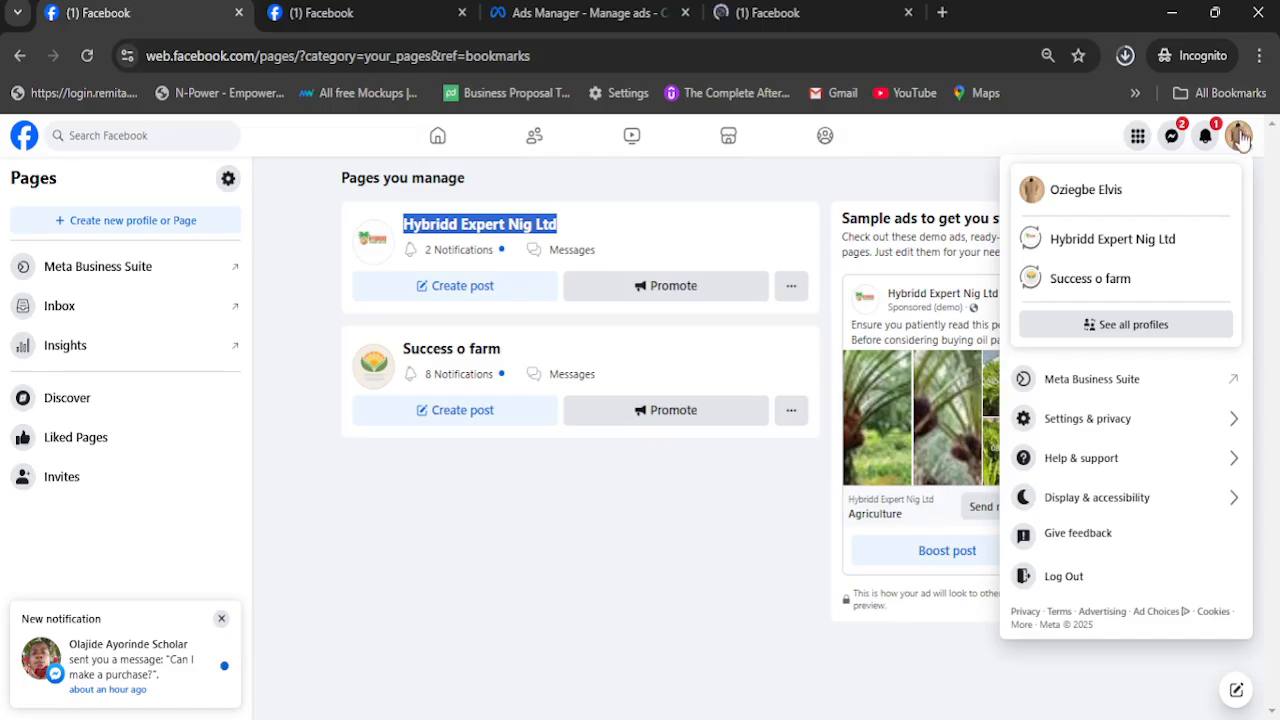
pyautogui.click(768, 12)
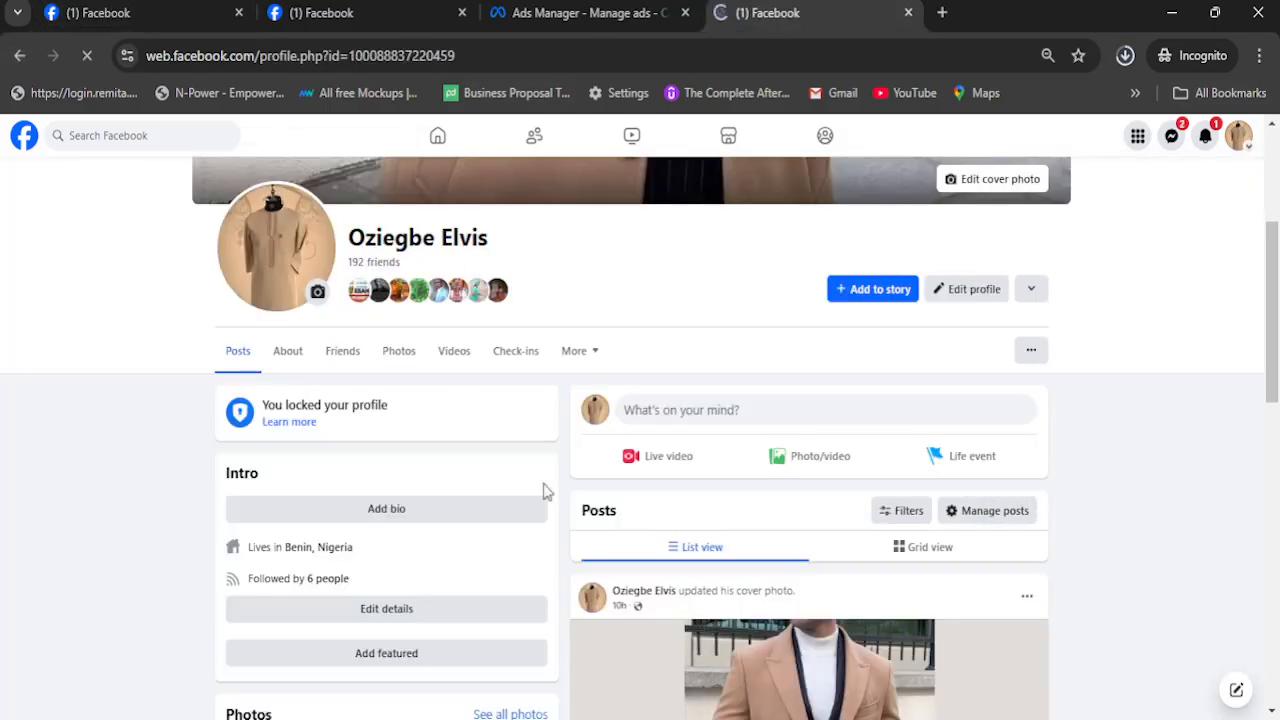
# Return from the personal profile to the Hybrid Ent Business settings and show the options for adding a Page to its Pages
pyautogui.click(590, 12)
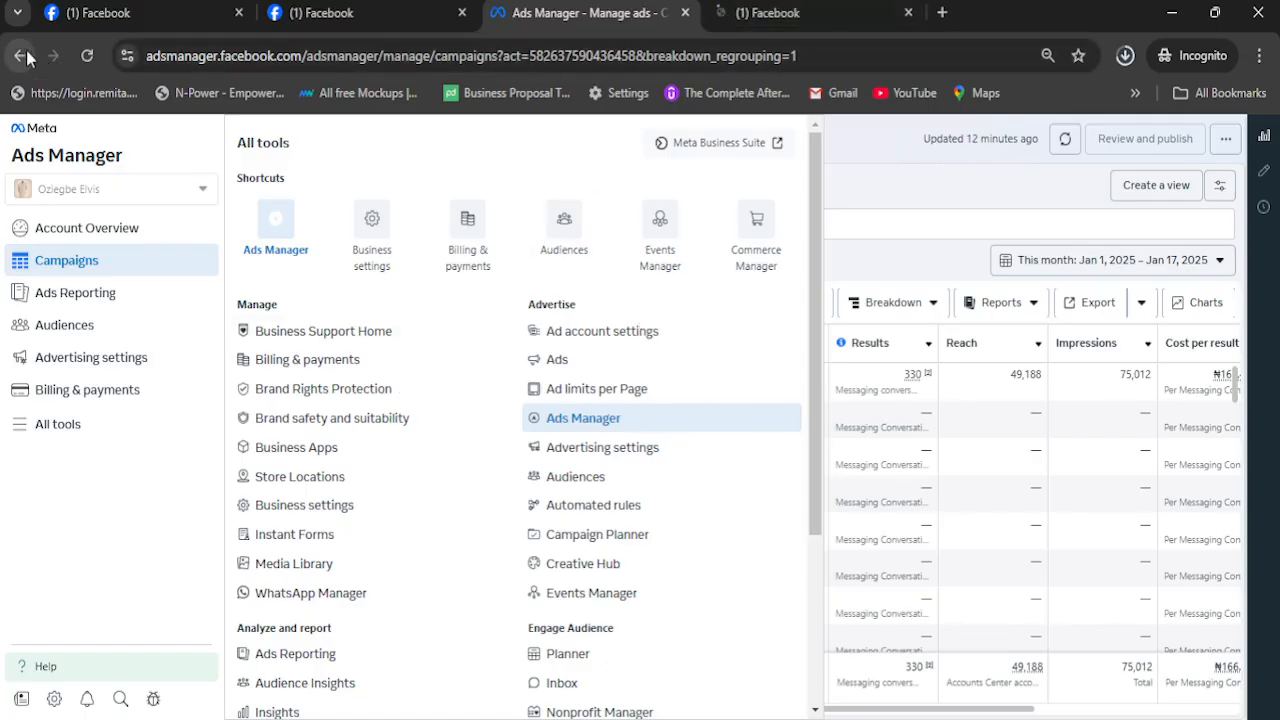
pyautogui.click(745, 12)
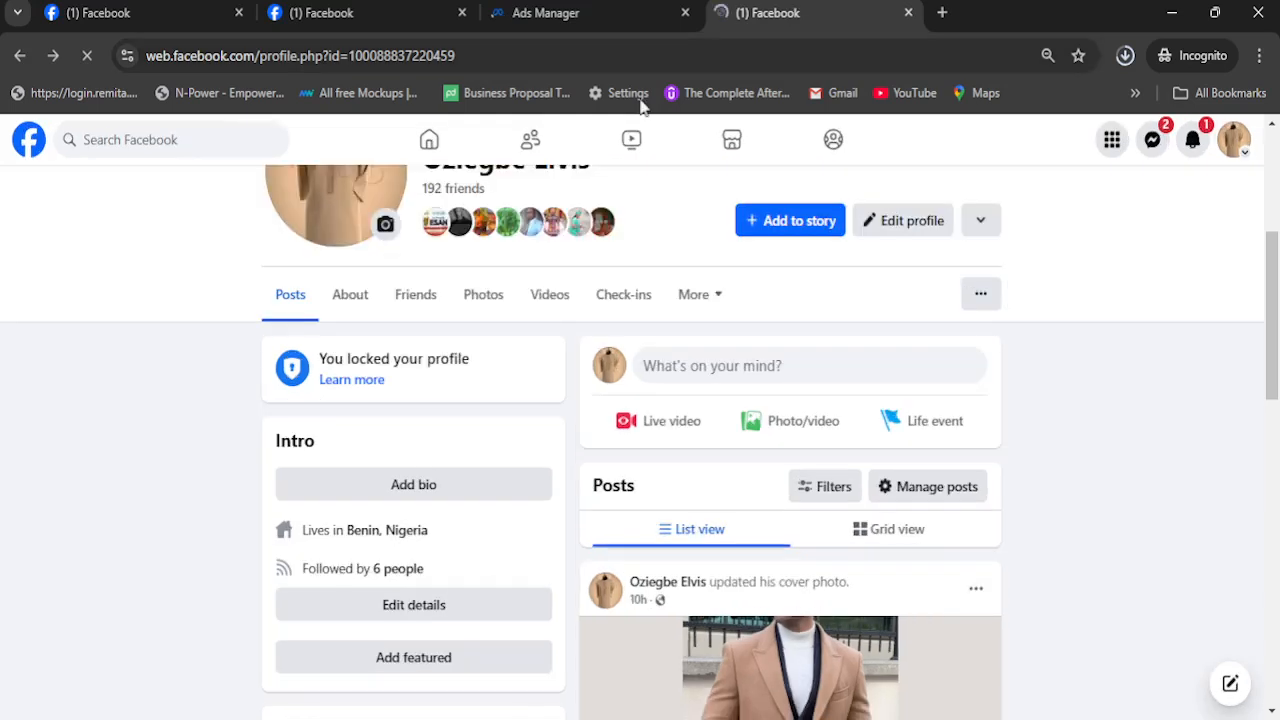
pyautogui.click(636, 95)
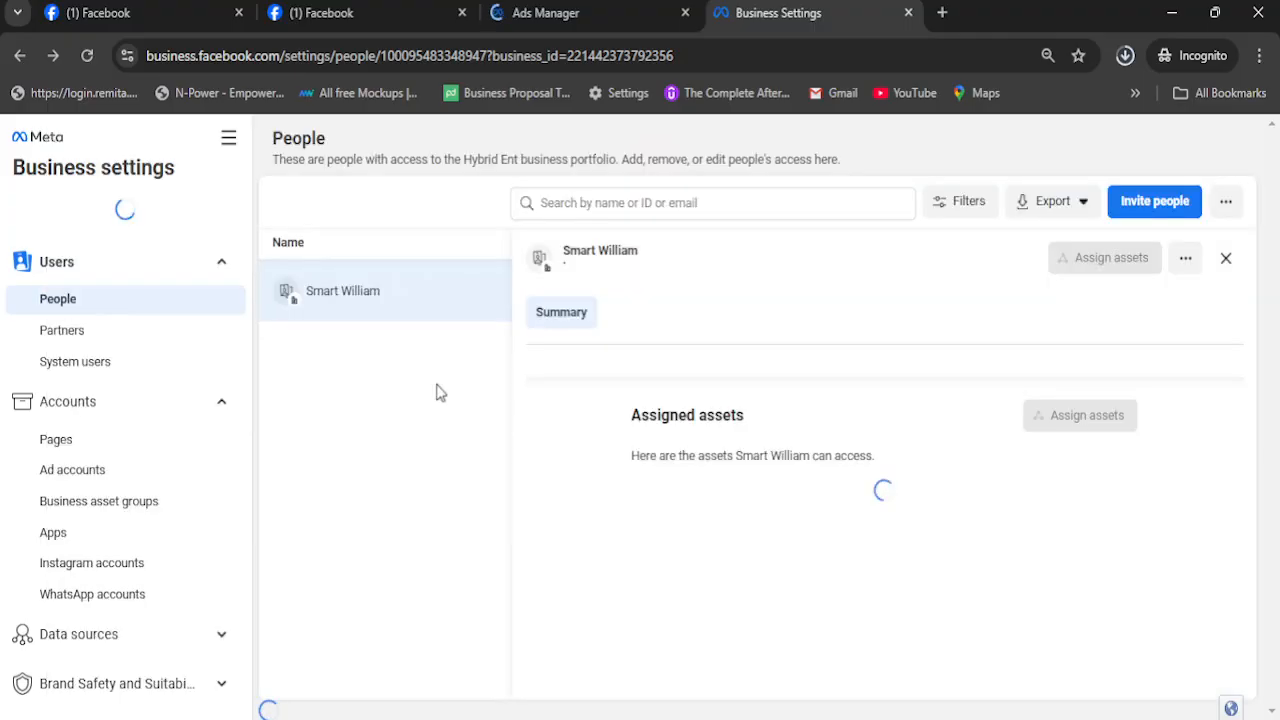
pyautogui.click(110, 438)
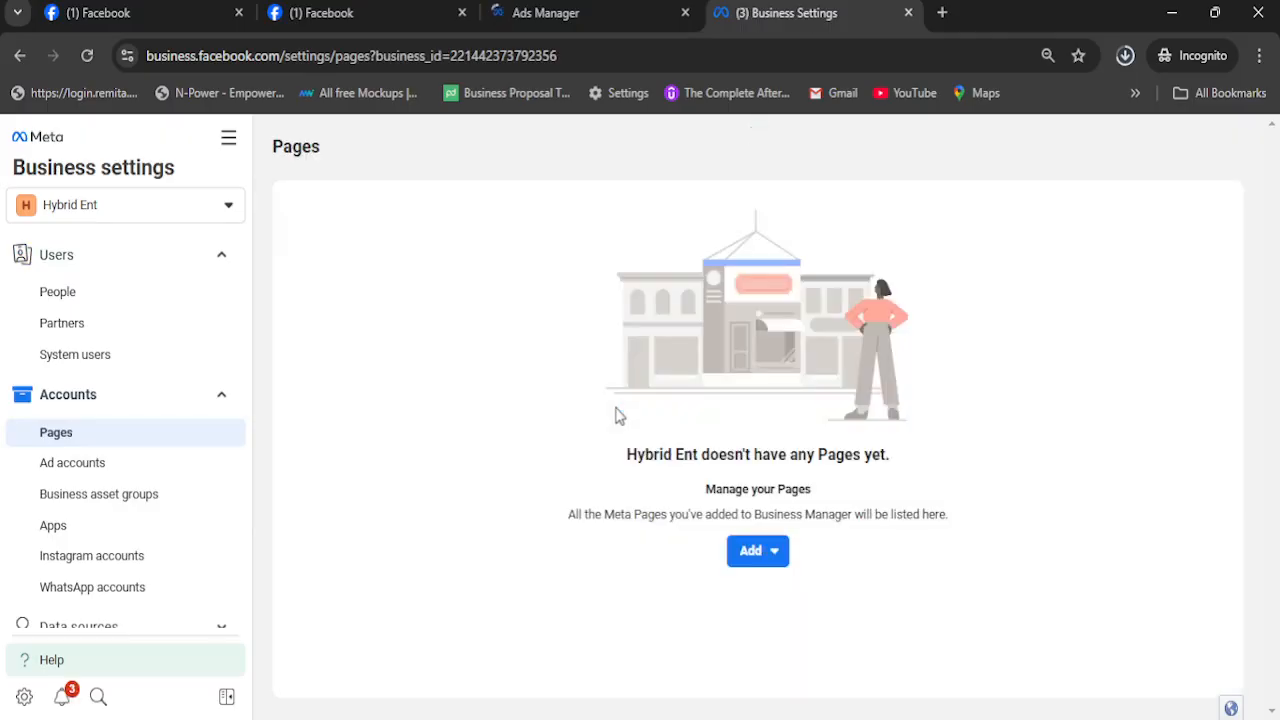
pyautogui.click(748, 551)
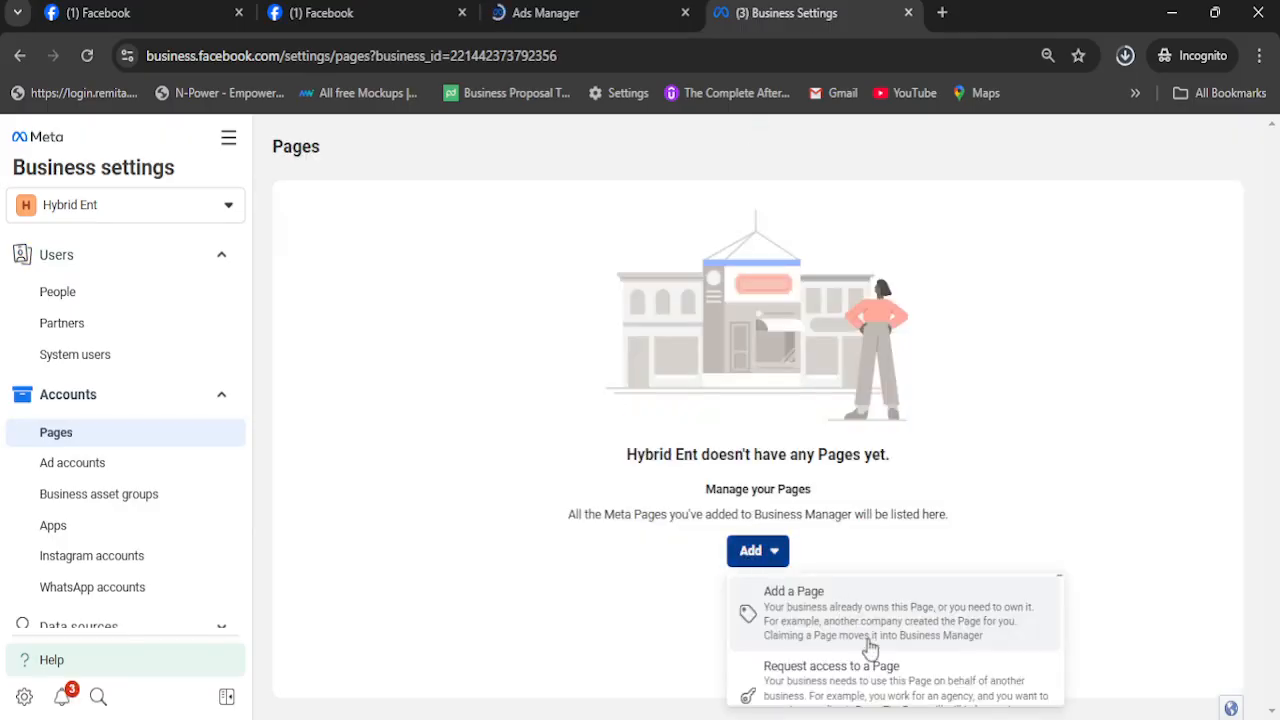